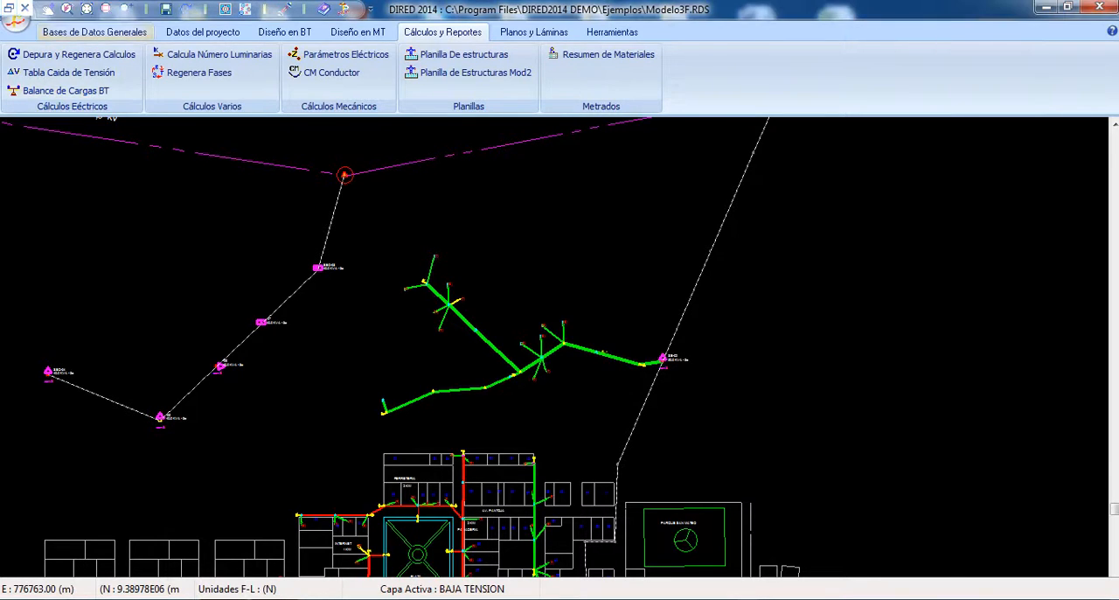
# Step: Examine the low-voltage network layout along its full extent and then the circuits around substation SAB-01 close up
pyautogui.click(94, 33)
pyautogui.rightClick(601, 307)
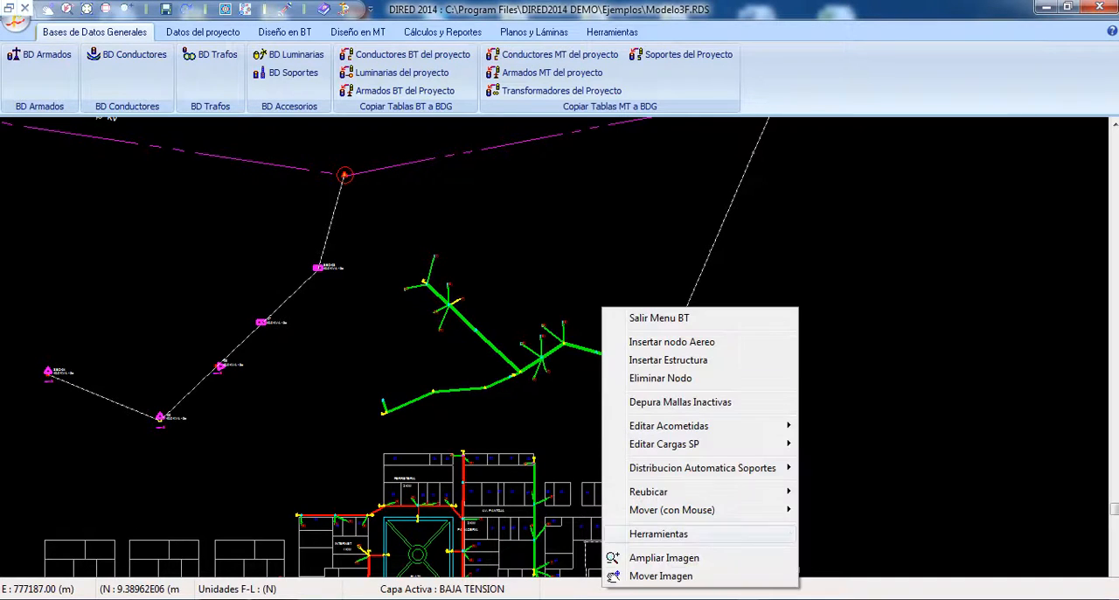
pyautogui.click(659, 576)
pyautogui.moveTo(559, 533)
pyautogui.mouseDown()
pyautogui.moveTo(674, 309)
pyautogui.moveTo(625, 260)
pyautogui.mouseUp()
pyautogui.moveTo(525, 262); pyautogui.dragTo(881, 265)
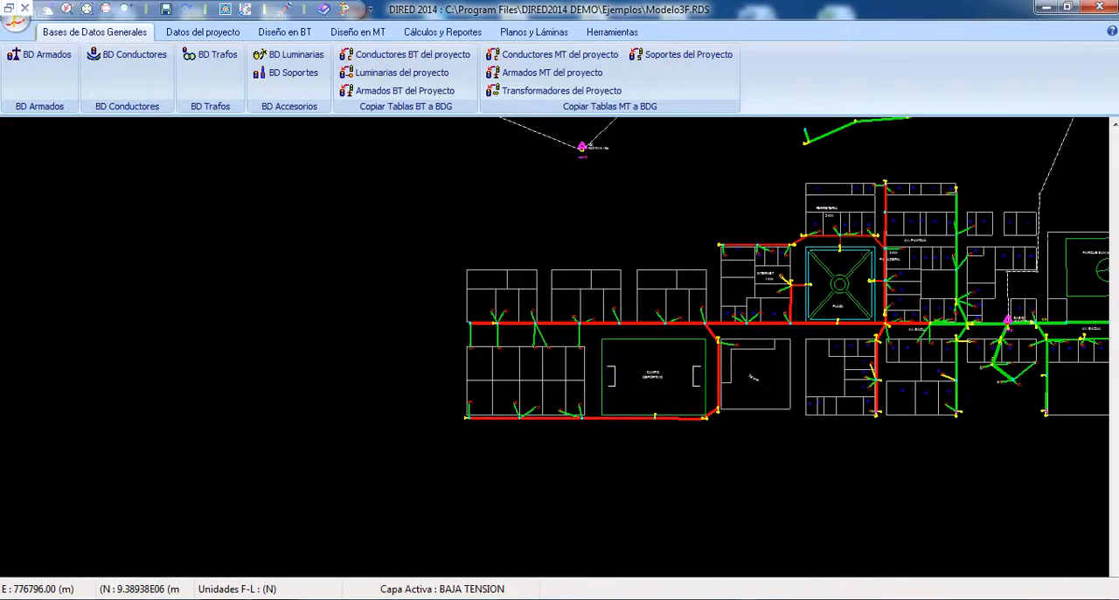
pyautogui.moveTo(787, 271); pyautogui.dragTo(573, 324)
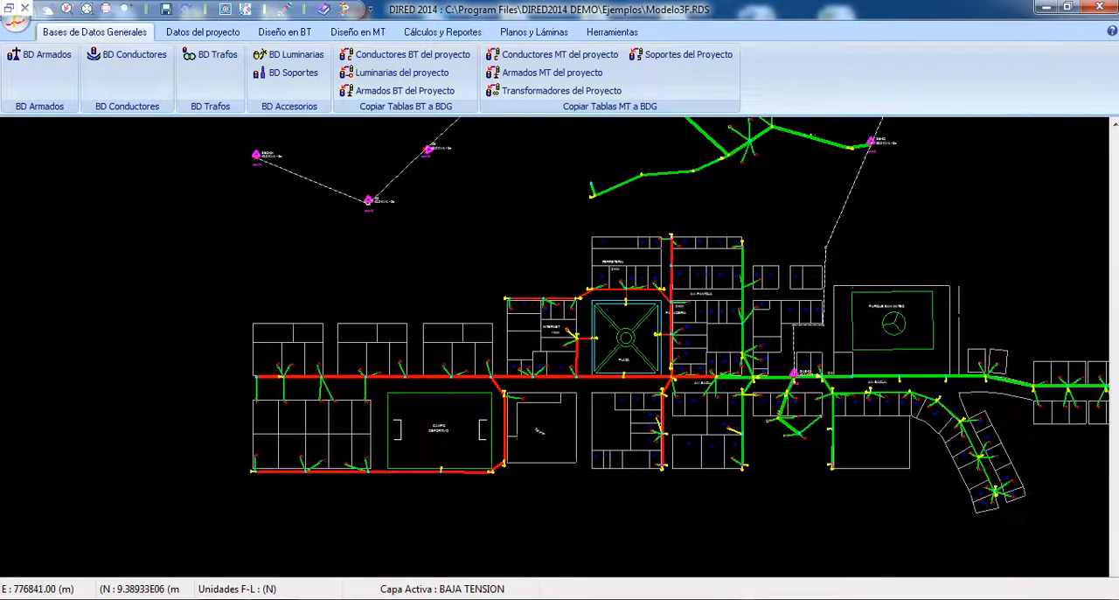
pyautogui.moveTo(813, 271)
pyautogui.mouseDown()
pyautogui.moveTo(698, 382)
pyautogui.moveTo(522, 261)
pyautogui.mouseUp()
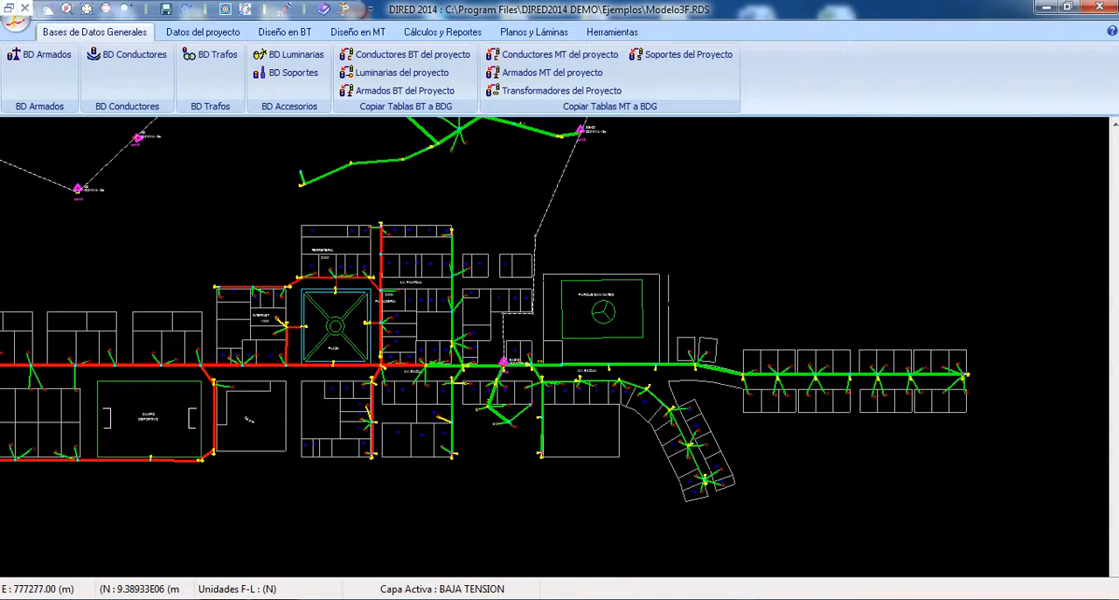
pyautogui.rightClick(548, 208)
pyautogui.click(594, 261)
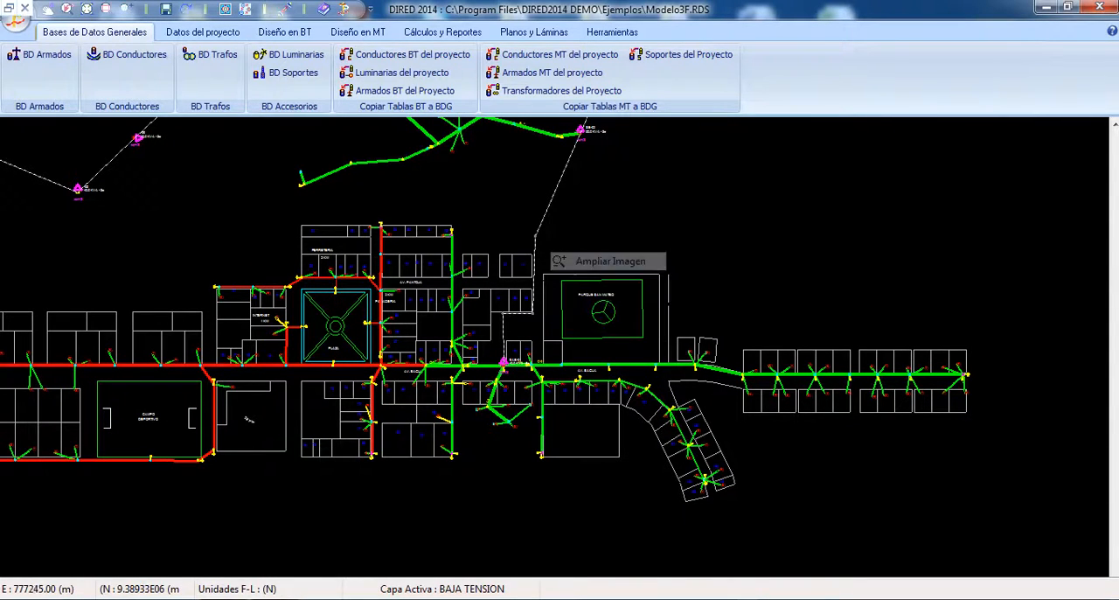
pyautogui.moveTo(519, 433); pyautogui.dragTo(518, 349)
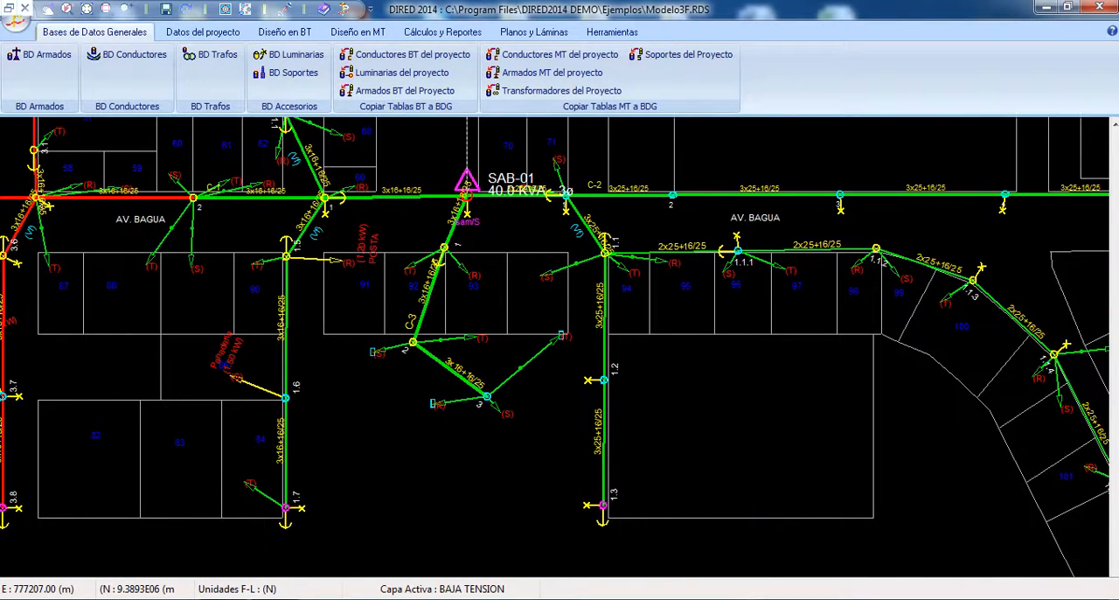
pyautogui.rightClick(383, 419)
pyautogui.click(436, 429)
pyautogui.rightClick(439, 417)
pyautogui.click(498, 407)
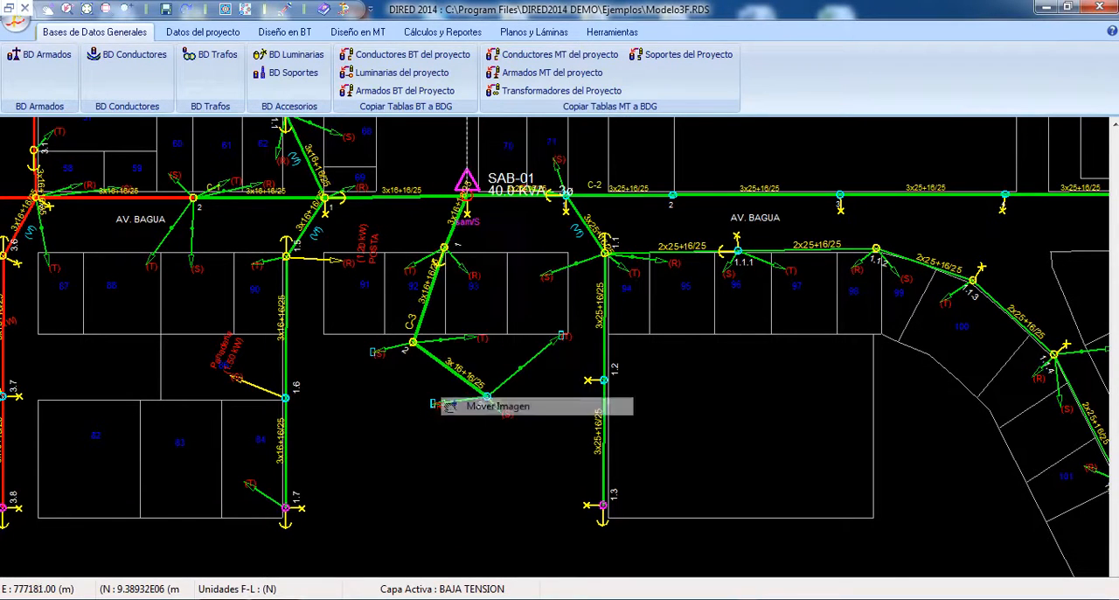
pyautogui.rightClick(316, 381)
pyautogui.click(370, 392)
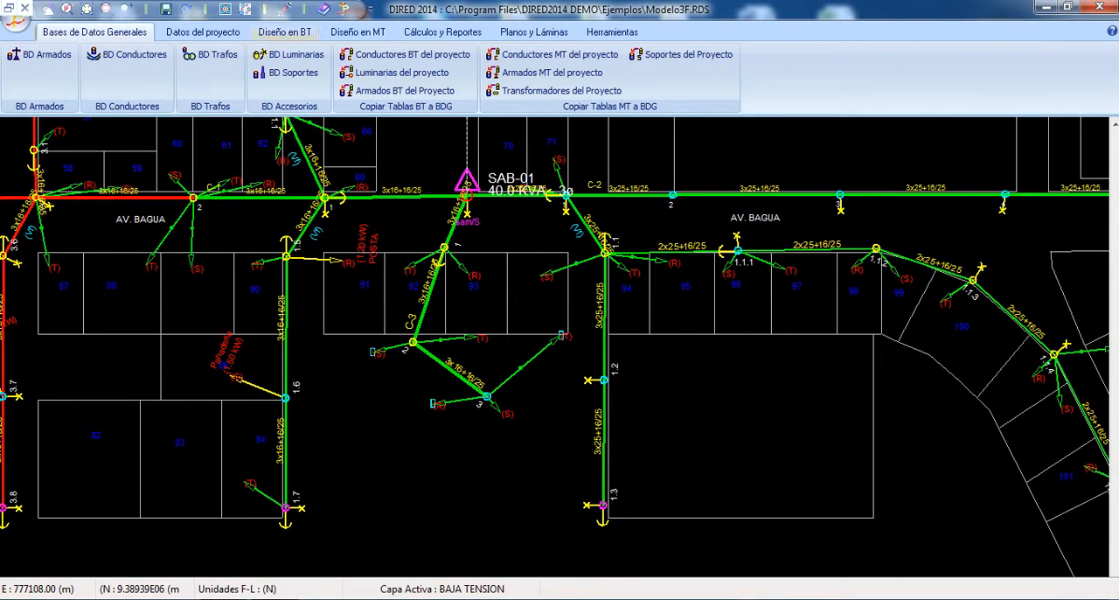
# Step: Set the voltage drop limit to 7.0 % in the low-voltage general configuration and apply it
pyautogui.click(285, 32)
pyautogui.click(35, 69)
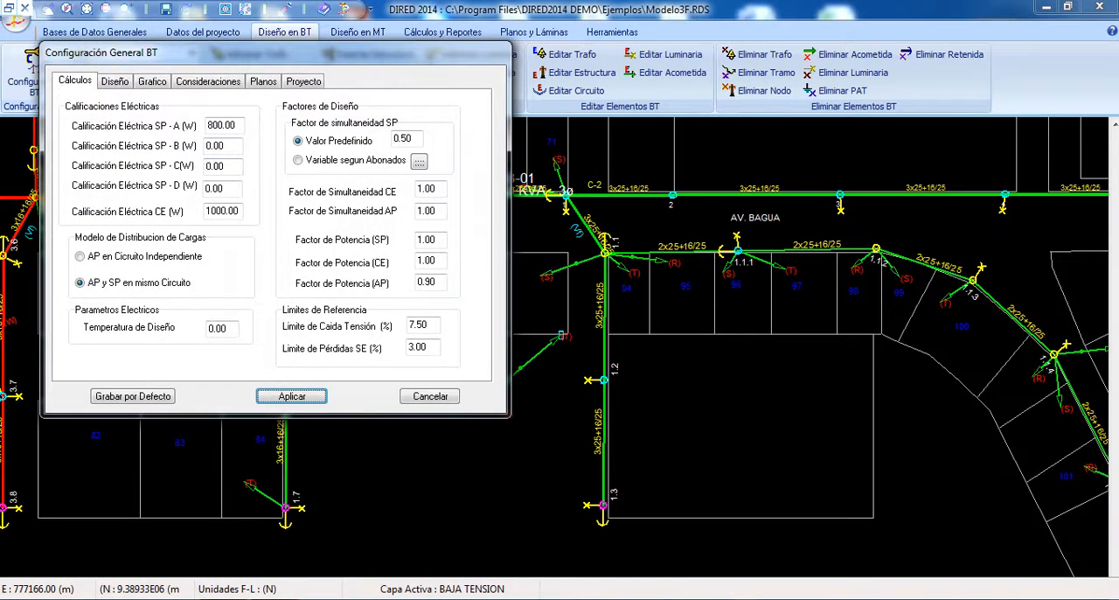
pyautogui.moveTo(430, 324); pyautogui.dragTo(407, 324)
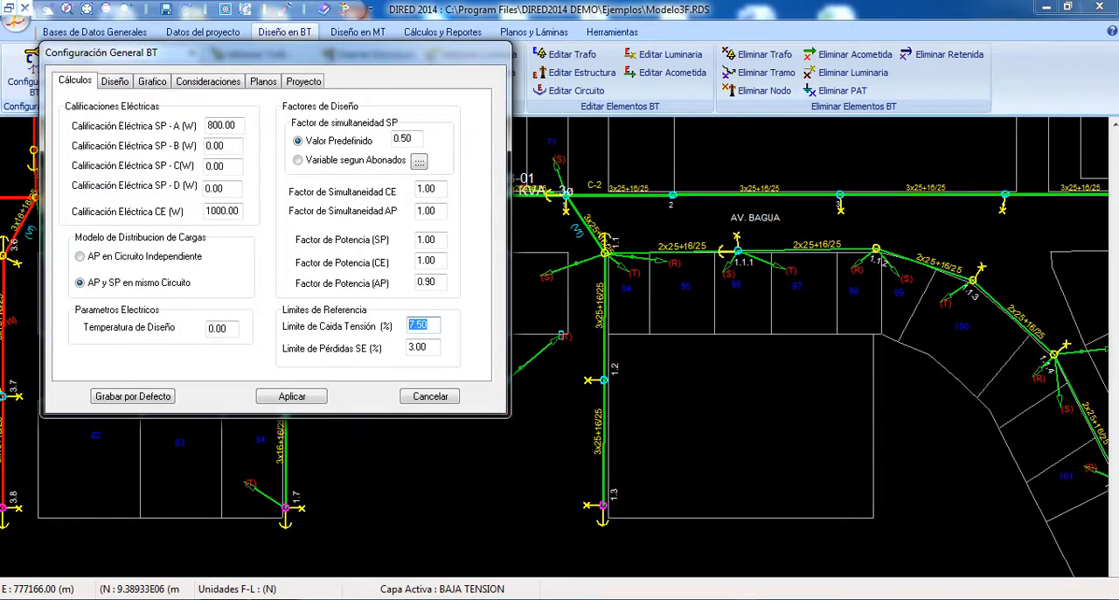
pyautogui.write('7.0')
pyautogui.press('Return')
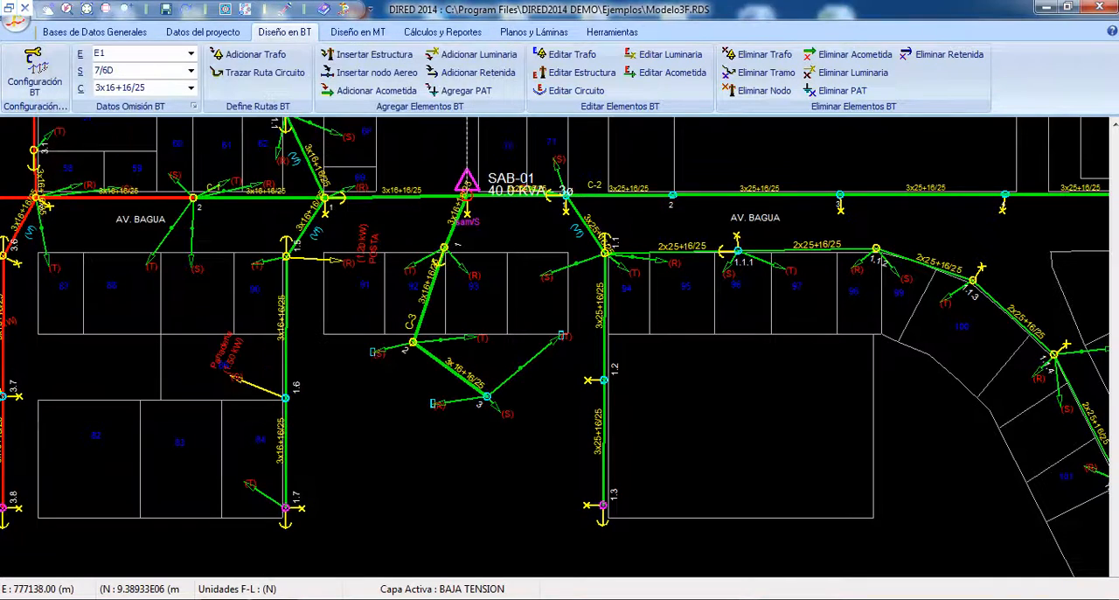
# Step: Stop hiding the voltage drop percentages at the line ends in the low-voltage graphic settings, leaving cadastre and service connections shown
pyautogui.click(34, 74)
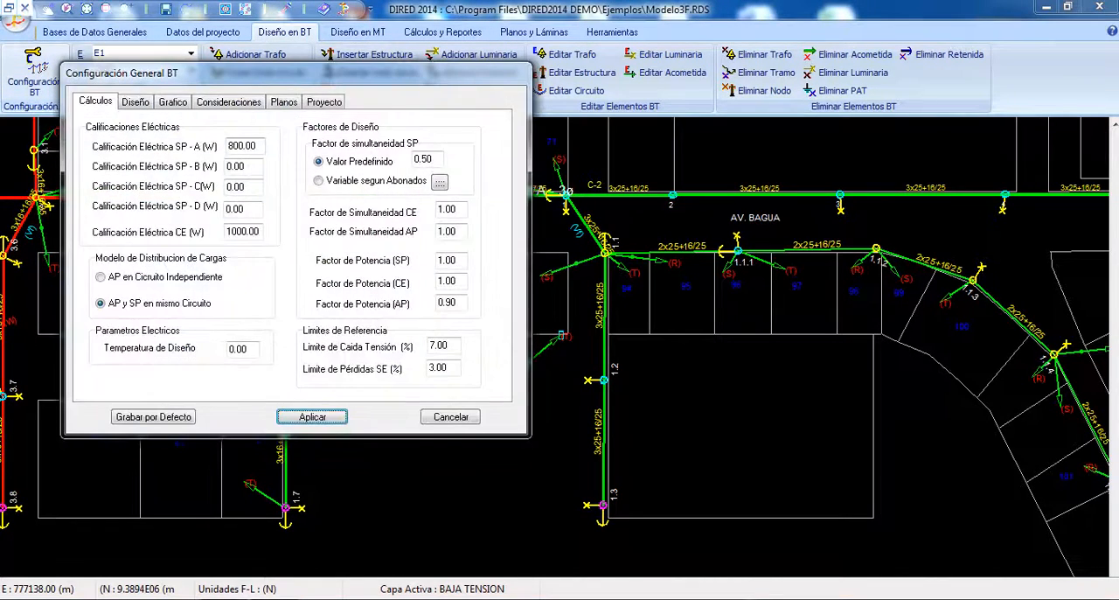
pyautogui.click(173, 102)
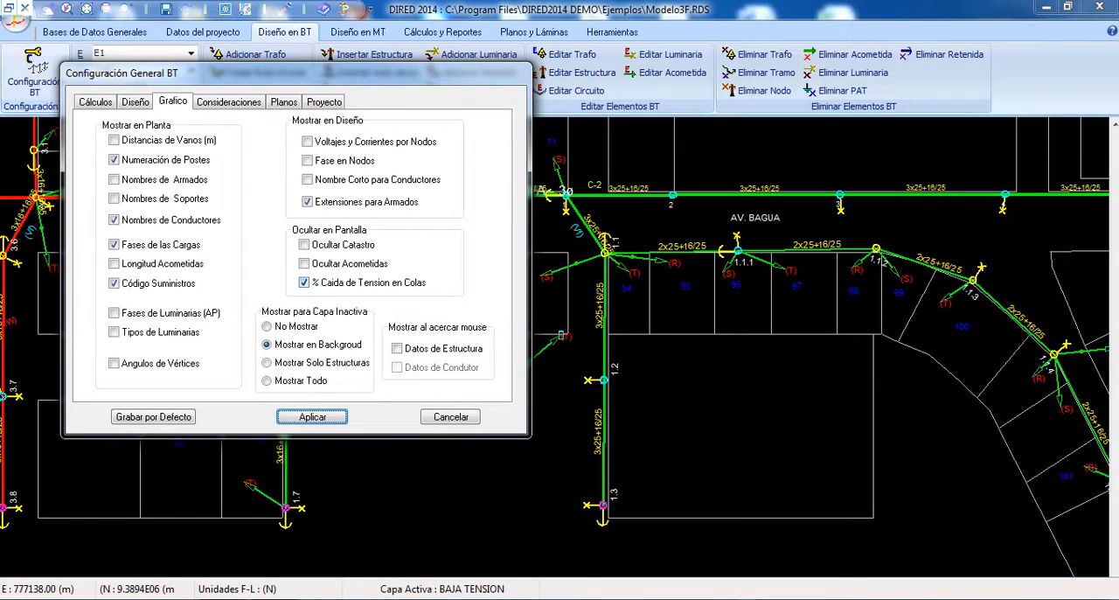
pyautogui.click(303, 245)
pyautogui.click(303, 263)
pyautogui.click(304, 245)
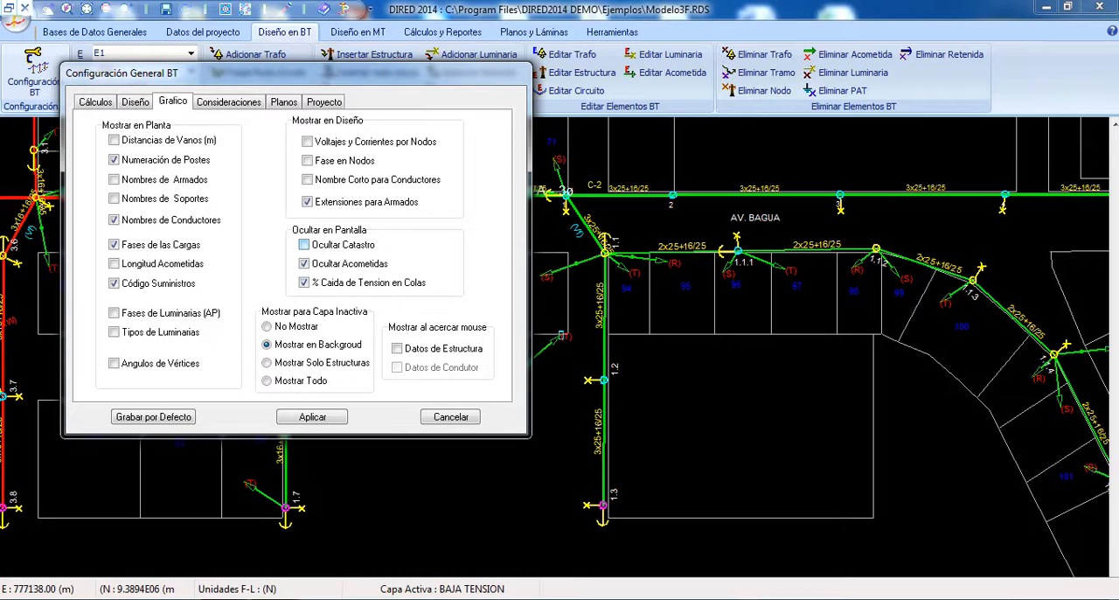
pyautogui.click(304, 263)
pyautogui.click(303, 282)
pyautogui.click(312, 416)
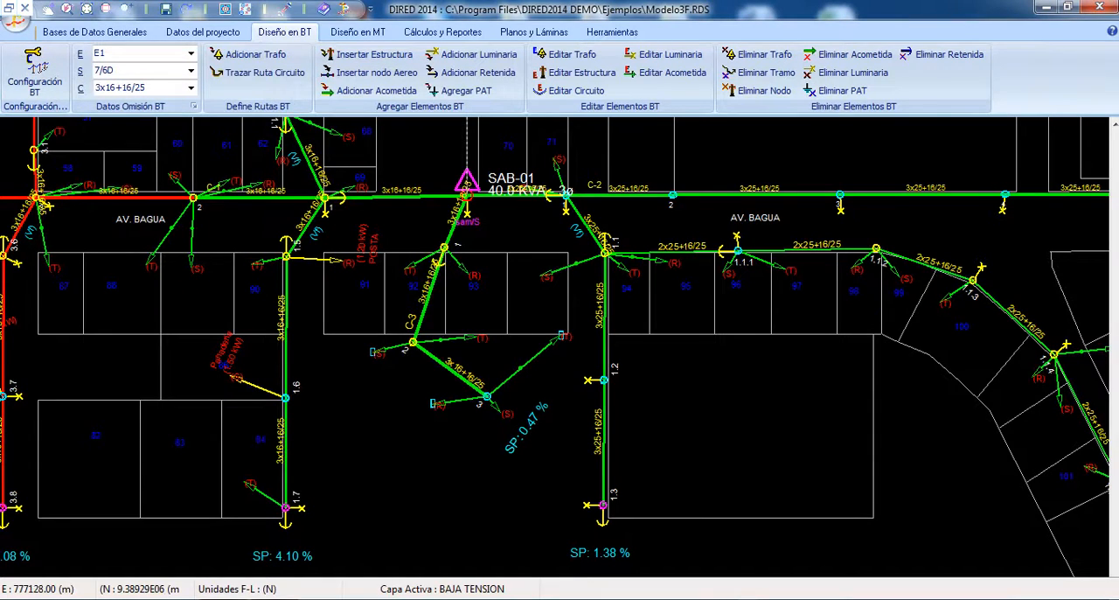
# Step: Examine the voltage drop percentages at the circuit ends, from the eastern line end back to the branches west of SAB-01
pyautogui.rightClick(400, 164)
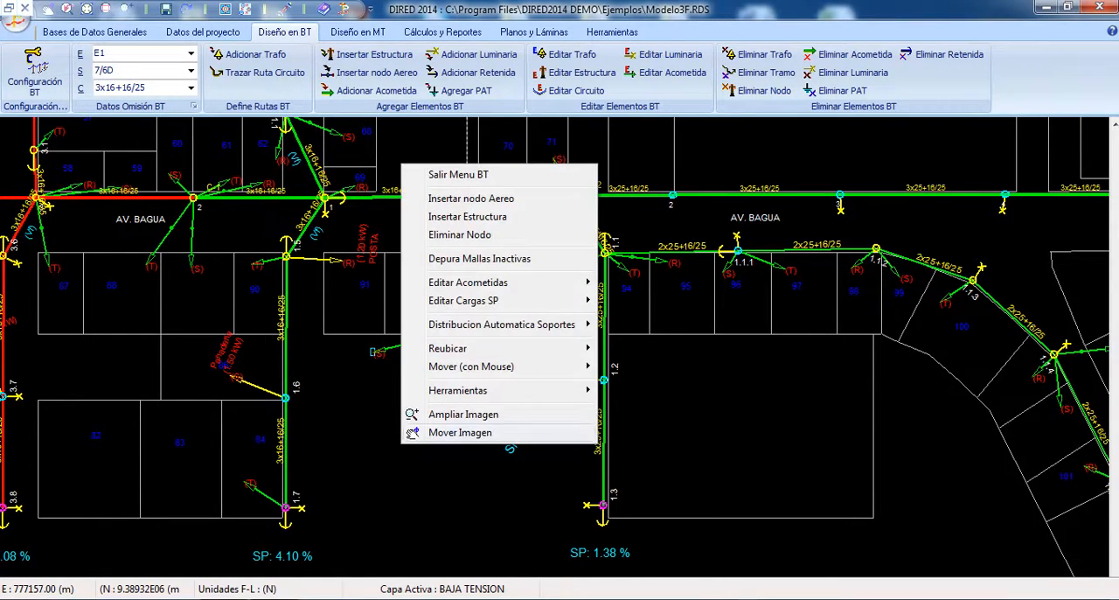
pyautogui.click(460, 433)
pyautogui.moveTo(743, 419)
pyautogui.mouseDown()
pyautogui.moveTo(680, 381)
pyautogui.moveTo(220, 242)
pyautogui.mouseUp()
pyautogui.moveTo(936, 236)
pyautogui.mouseDown()
pyautogui.moveTo(770, 429)
pyautogui.moveTo(240, 456)
pyautogui.moveTo(333, 542)
pyautogui.mouseUp()
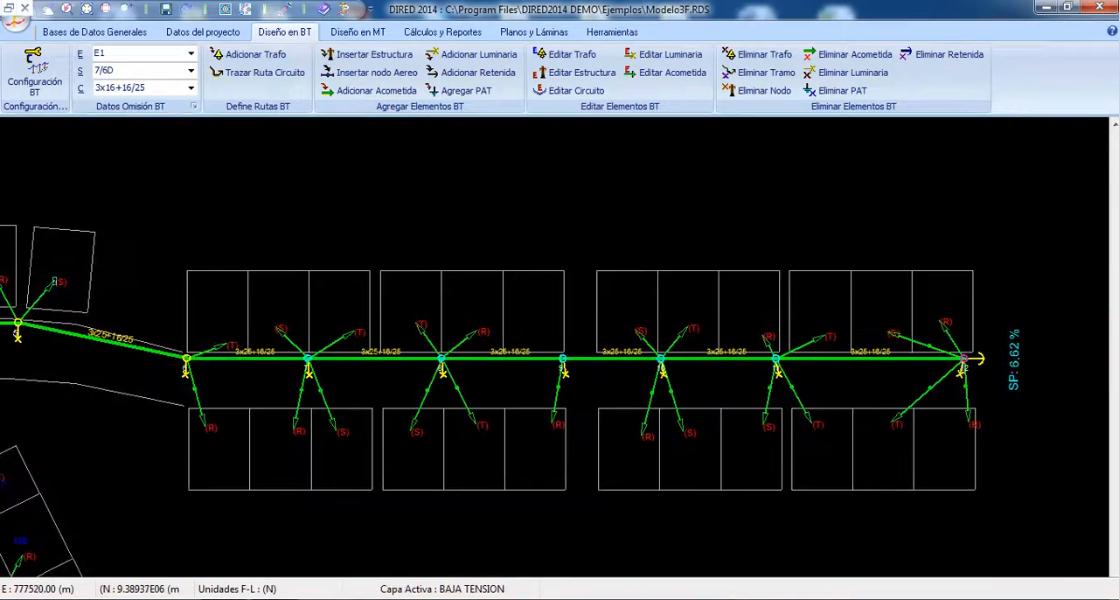
pyautogui.moveTo(280, 288); pyautogui.dragTo(901, 405)
pyautogui.moveTo(306, 393); pyautogui.dragTo(916, 300)
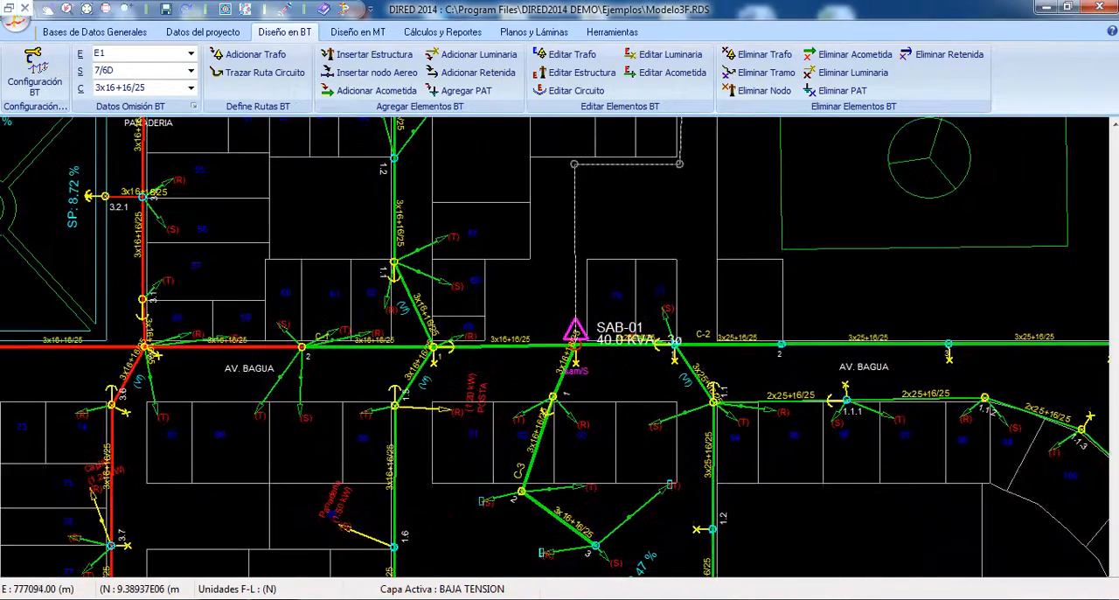
pyautogui.moveTo(271, 411); pyautogui.dragTo(587, 238)
pyautogui.moveTo(463, 358)
pyautogui.mouseDown()
pyautogui.moveTo(1017, 353)
pyautogui.moveTo(709, 245)
pyautogui.mouseUp()
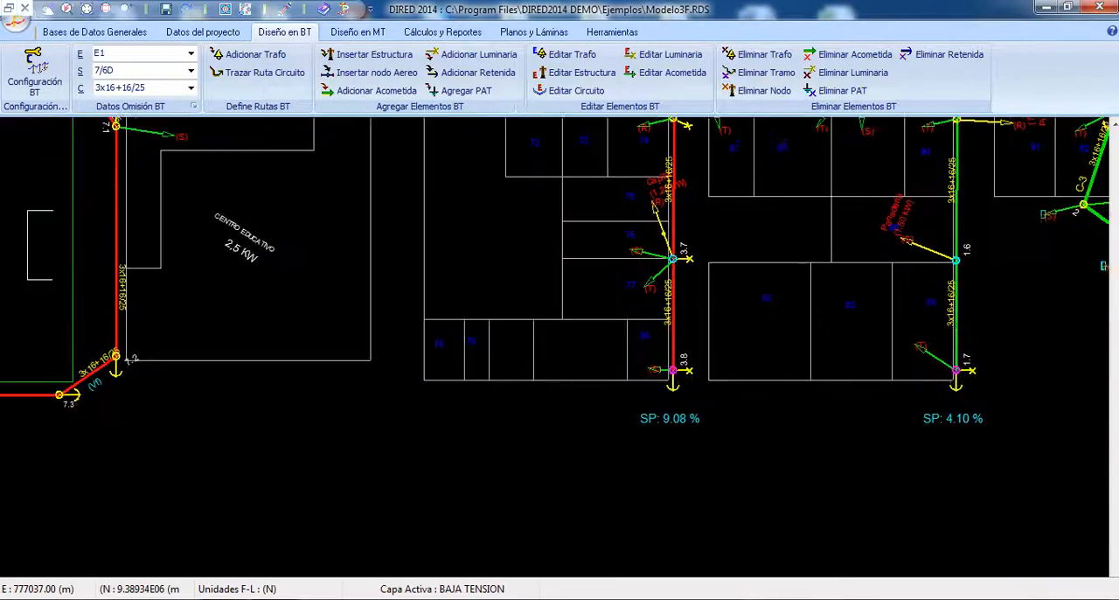
pyautogui.moveTo(584, 230); pyautogui.dragTo(465, 344)
# Step: Examine the branch with nodes 3.6 to 3.8 close up, including its phases, conductors and the chapel load
pyautogui.rightClick(466, 343)
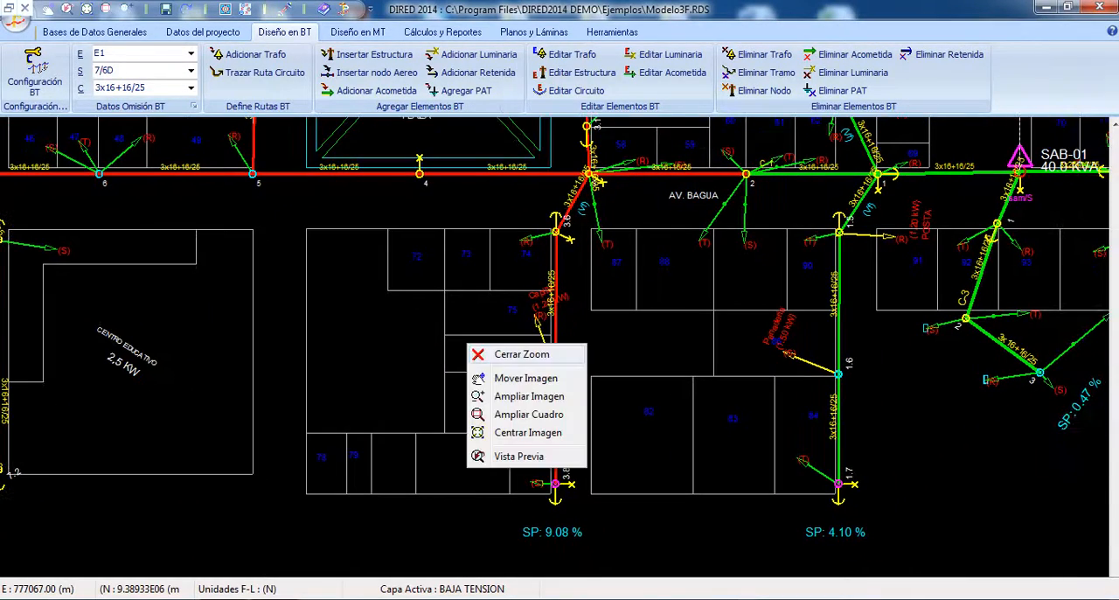
pyautogui.click(522, 354)
pyautogui.rightClick(522, 354)
pyautogui.click(579, 323)
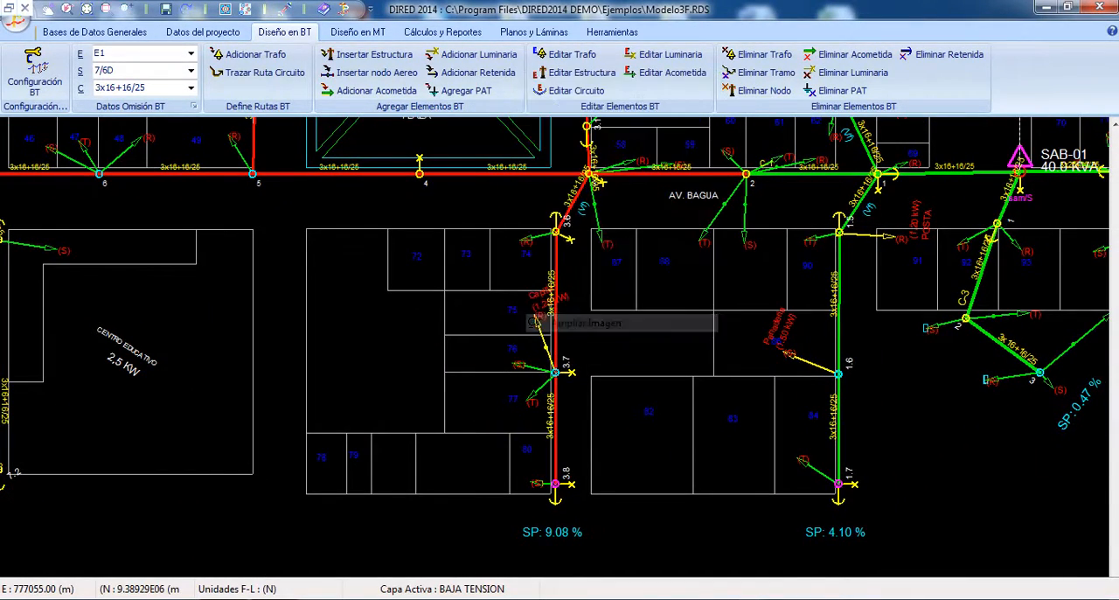
pyautogui.moveTo(517, 429); pyautogui.dragTo(557, 277)
pyautogui.rightClick(557, 277)
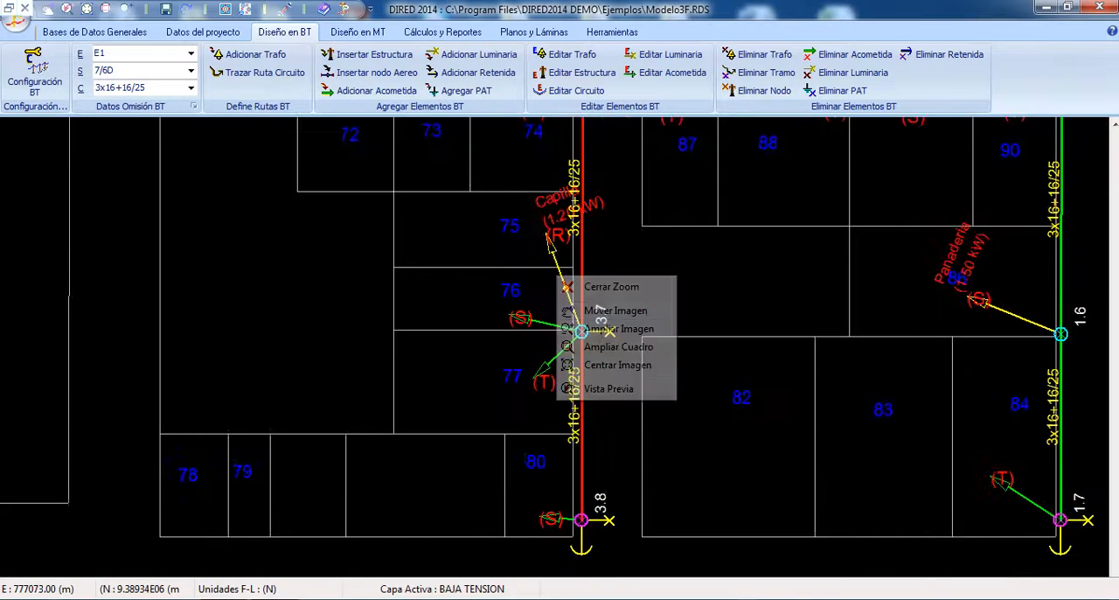
pyautogui.click(583, 311)
pyautogui.moveTo(573, 382)
pyautogui.mouseDown()
pyautogui.moveTo(556, 189)
pyautogui.moveTo(511, 399)
pyautogui.mouseUp()
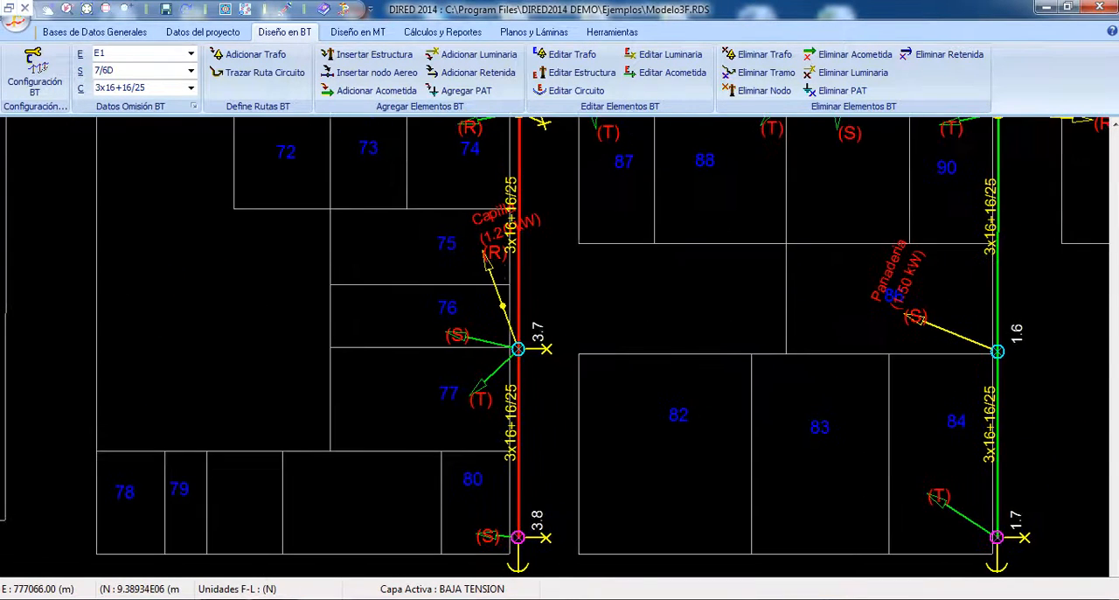
pyautogui.moveTo(487, 280); pyautogui.dragTo(459, 509)
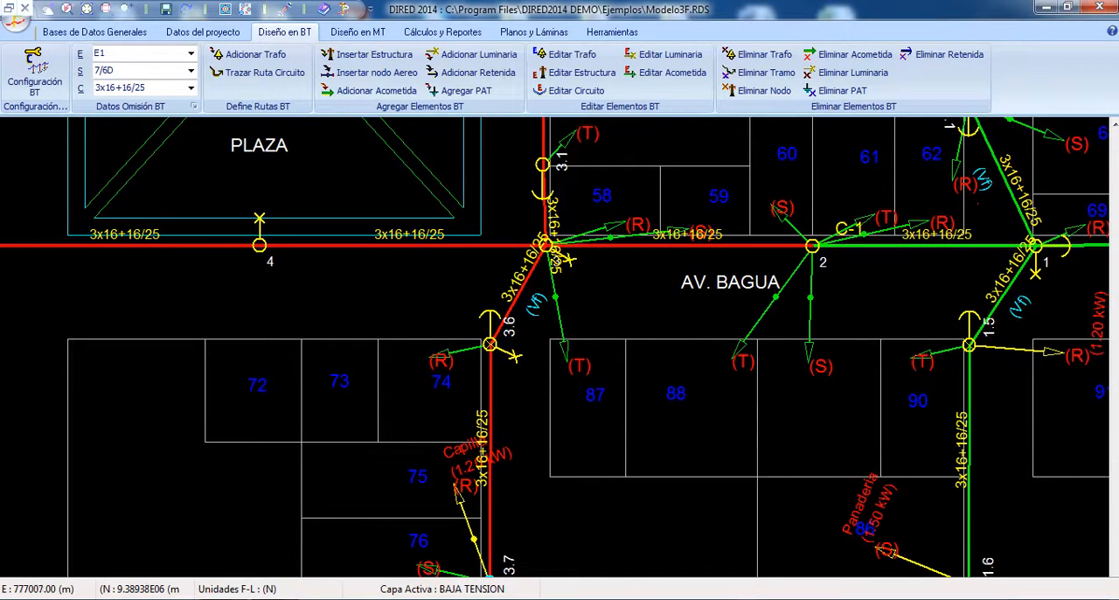
# Step: Examine the main line along Av. Bagua with its branches at the school, internet shop and plaza, ending with an overview
pyautogui.moveTo(503, 420)
pyautogui.mouseDown()
pyautogui.moveTo(496, 310)
pyautogui.moveTo(473, 426)
pyautogui.moveTo(431, 402)
pyautogui.moveTo(476, 275)
pyautogui.moveTo(581, 239)
pyautogui.moveTo(835, 251)
pyautogui.moveTo(918, 299)
pyautogui.mouseUp()
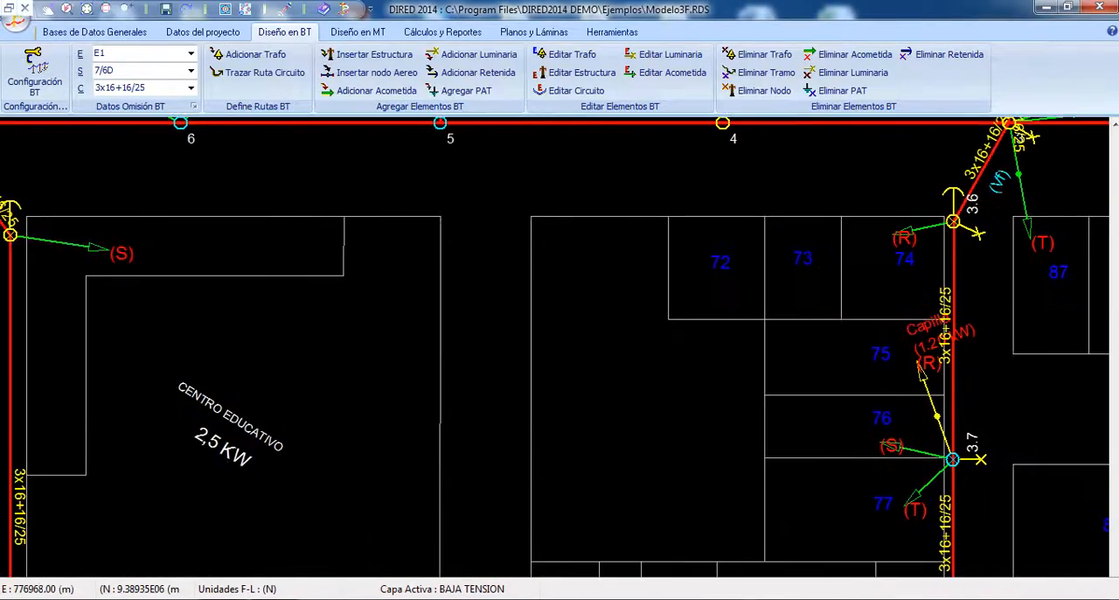
pyautogui.moveTo(218, 227)
pyautogui.mouseDown()
pyautogui.moveTo(578, 414)
pyautogui.moveTo(710, 454)
pyautogui.mouseUp()
pyautogui.moveTo(288, 288)
pyautogui.mouseDown()
pyautogui.moveTo(759, 420)
pyautogui.moveTo(896, 223)
pyautogui.moveTo(827, 148)
pyautogui.mouseUp()
pyautogui.moveTo(1005, 206); pyautogui.dragTo(78, 435)
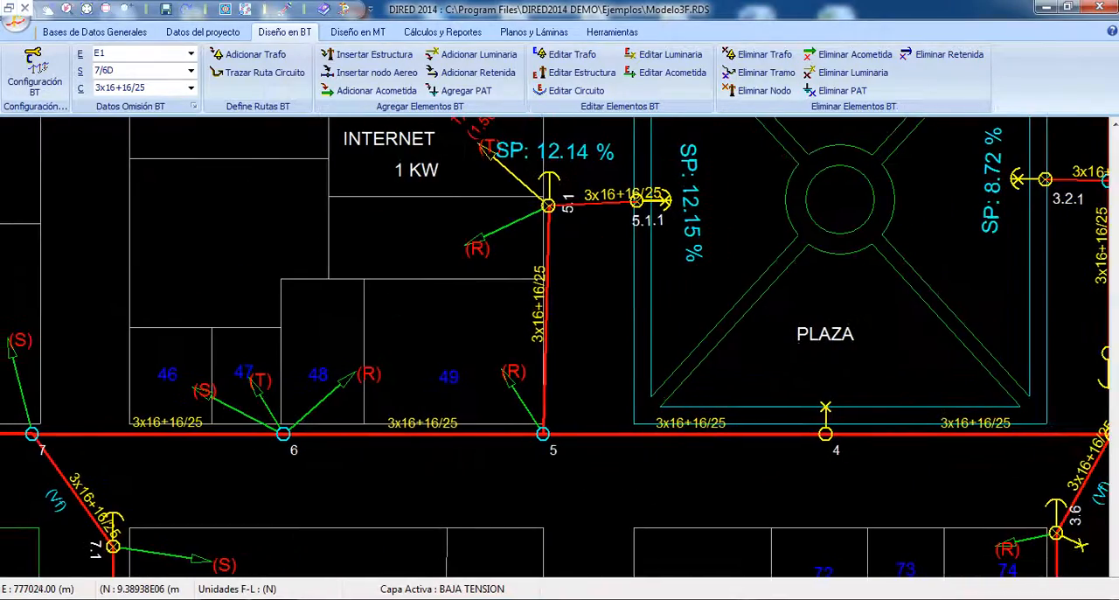
pyautogui.moveTo(883, 420)
pyautogui.mouseDown()
pyautogui.moveTo(311, 267)
pyautogui.moveTo(920, 280)
pyautogui.moveTo(926, 270)
pyautogui.moveTo(617, 273)
pyautogui.moveTo(387, 208)
pyautogui.mouseUp()
pyautogui.rightClick(529, 307)
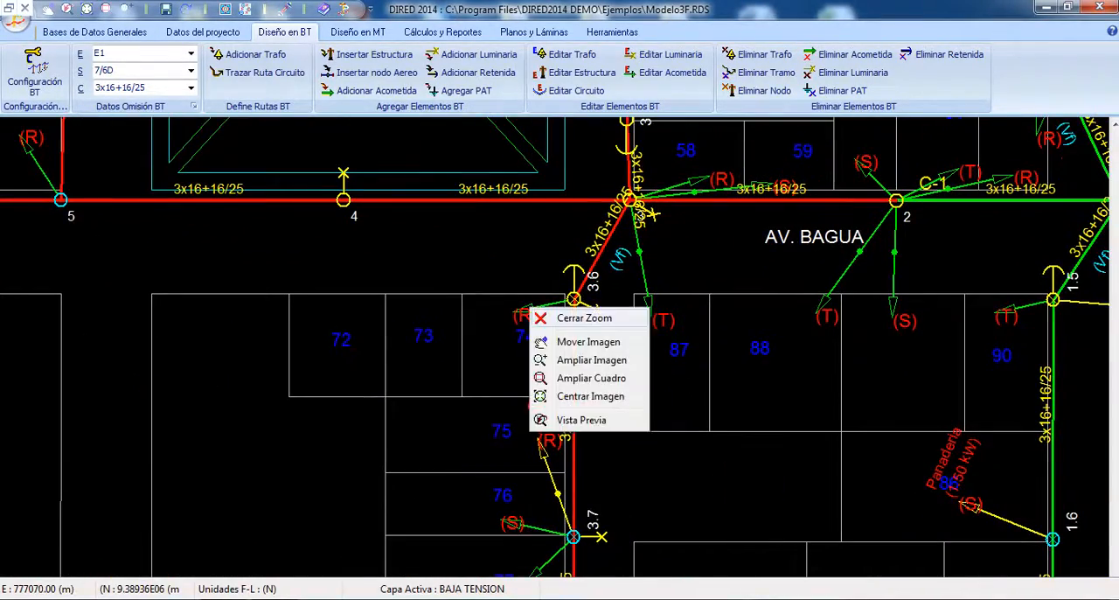
pyautogui.click(561, 318)
pyautogui.rightClick(458, 268)
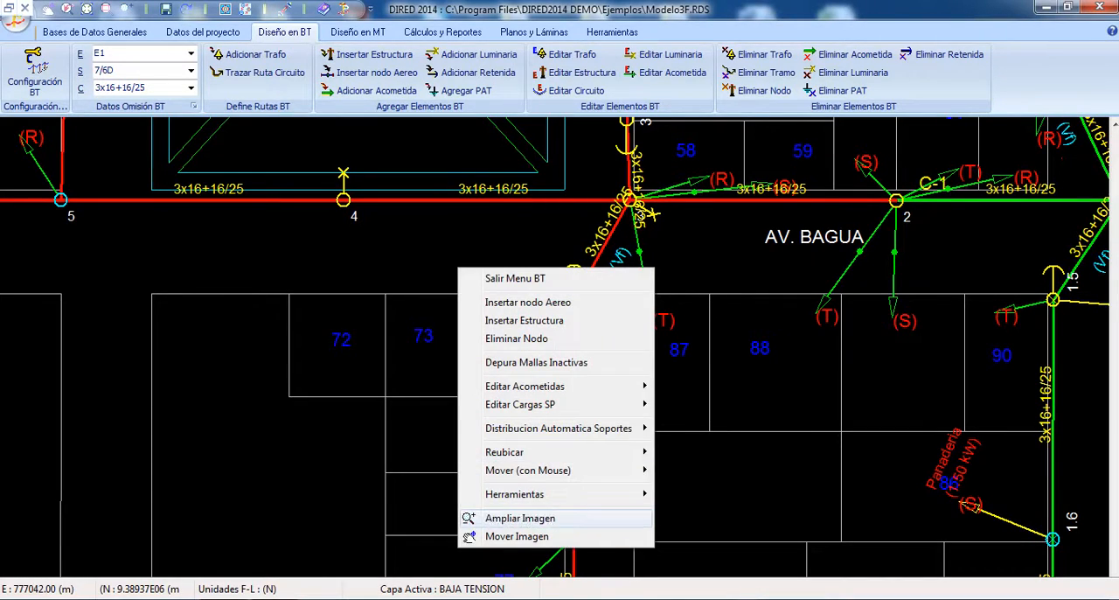
pyautogui.click(516, 519)
pyautogui.moveTo(518, 430); pyautogui.dragTo(476, 223)
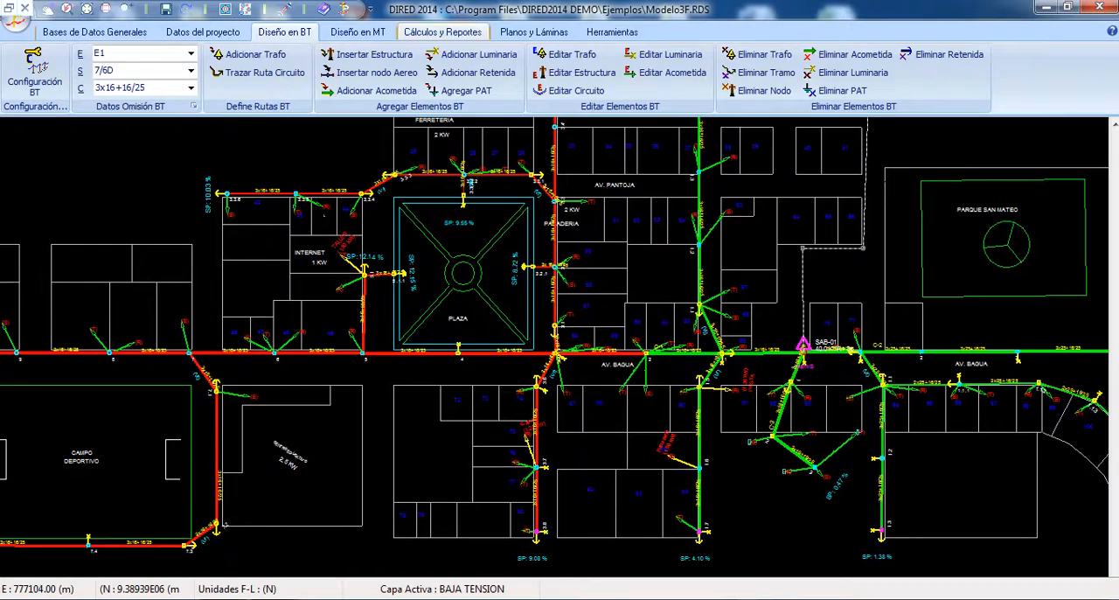
# Step: Open the mechanical conductor calculation and choose medium voltage (Media Tension) as the conductor type
pyautogui.click(441, 31)
pyautogui.rightClick(251, 230)
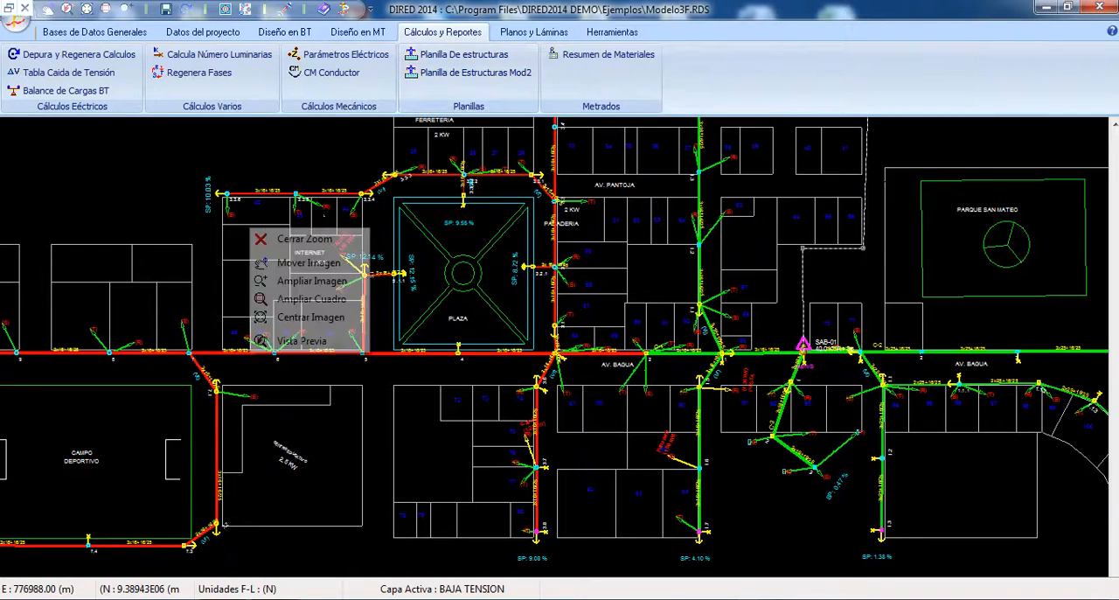
pyautogui.click(309, 263)
pyautogui.moveTo(114, 271)
pyautogui.mouseDown()
pyautogui.moveTo(356, 304)
pyautogui.moveTo(353, 423)
pyautogui.moveTo(126, 368)
pyautogui.moveTo(40, 224)
pyautogui.moveTo(51, 300)
pyautogui.mouseUp()
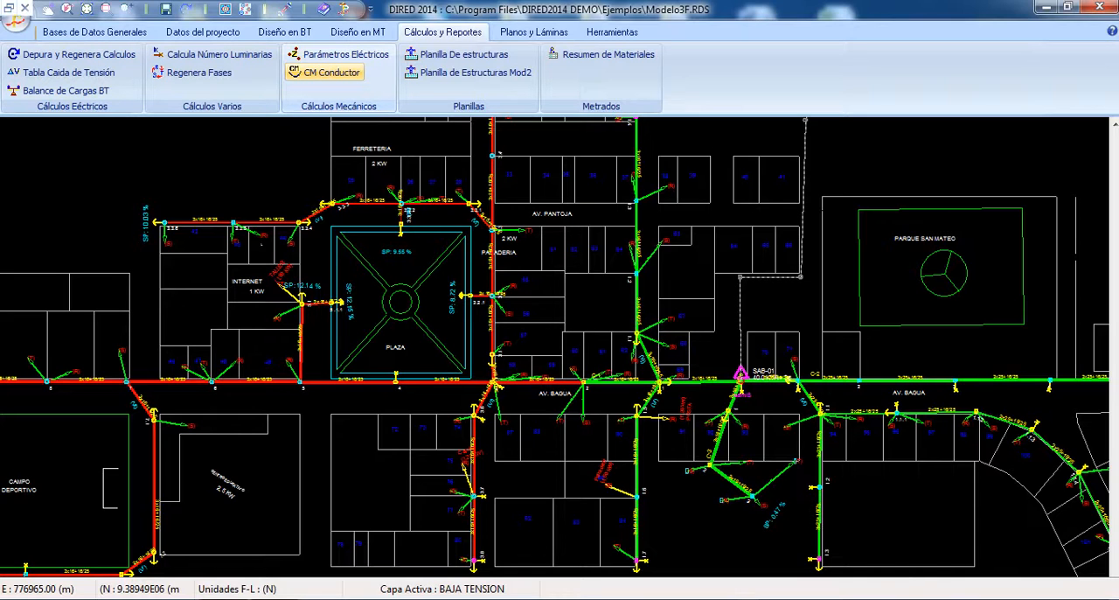
pyautogui.click(327, 73)
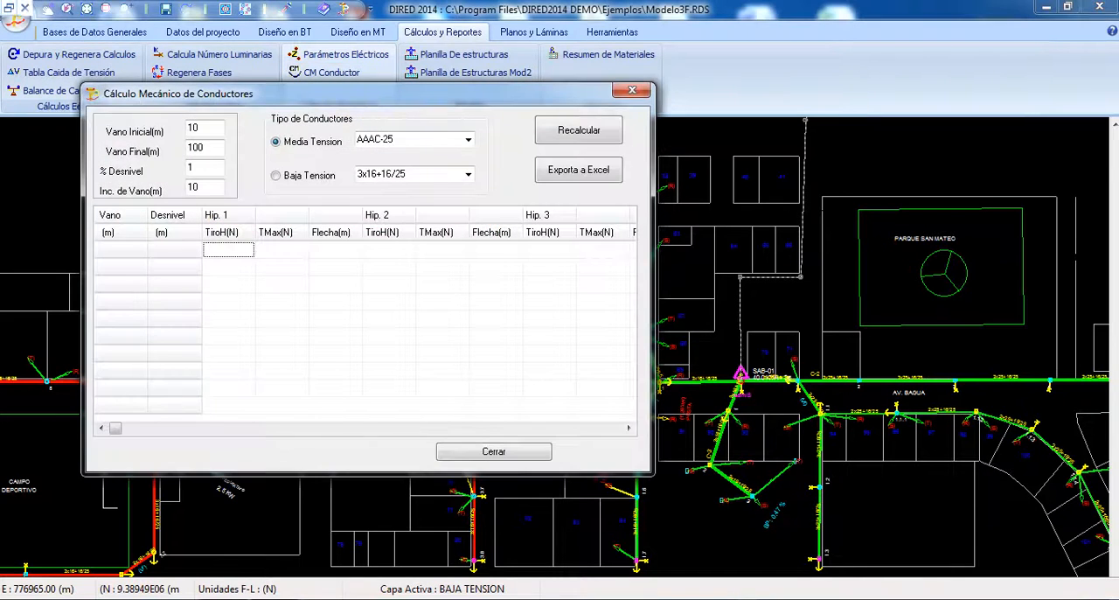
pyautogui.moveTo(332, 93); pyautogui.dragTo(501, 146)
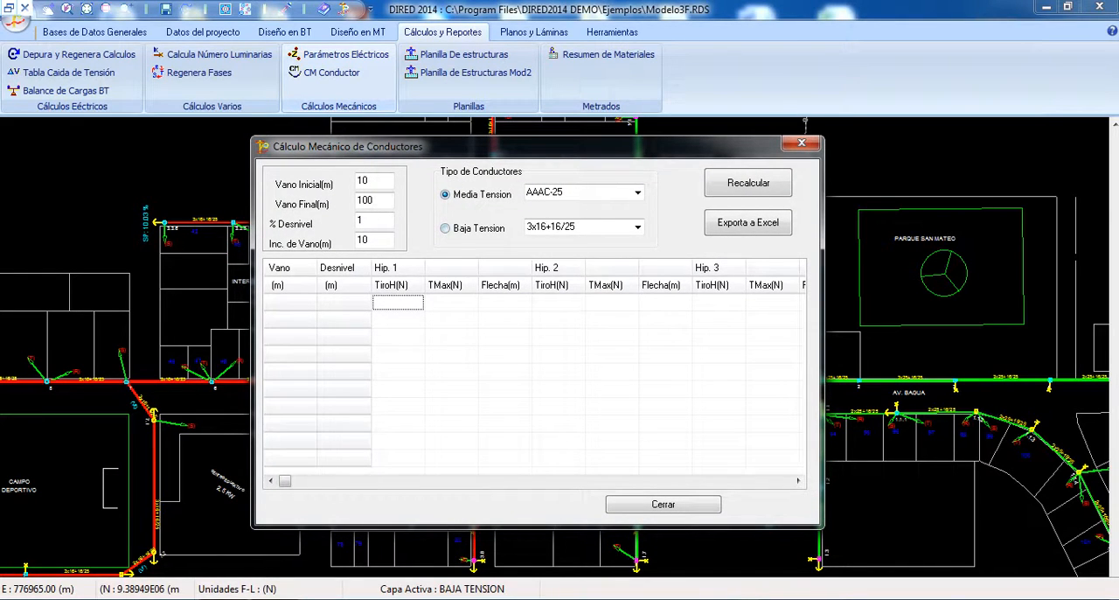
pyautogui.click(446, 228)
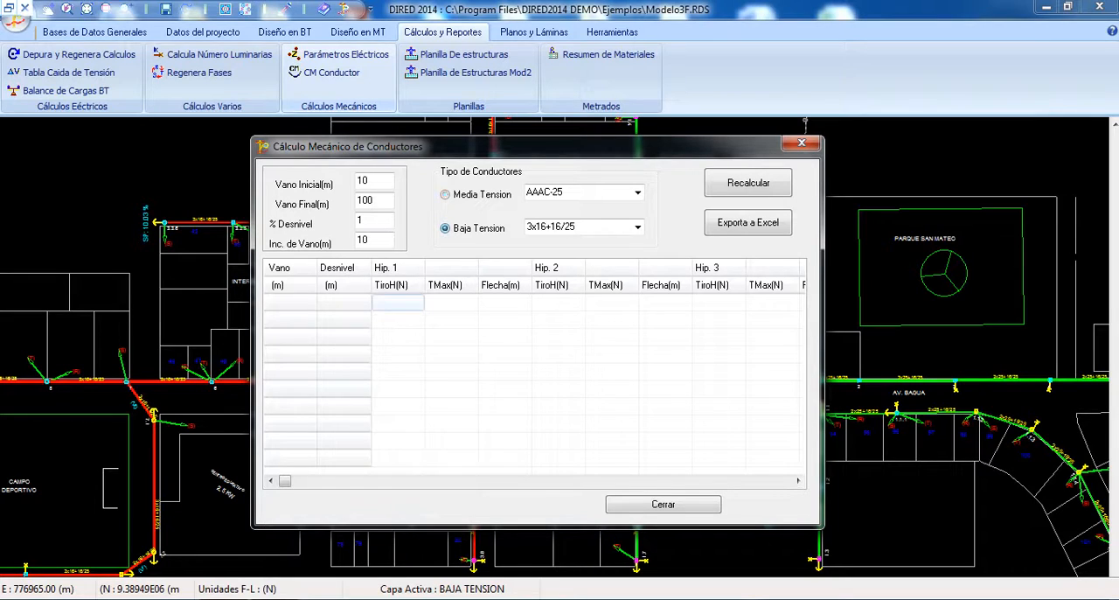
pyautogui.click(445, 194)
# Step: Calculate the AAAC-25 conductor tensions and sags for spans from 10 to 100 m in 10 m increments with 1 % level difference
pyautogui.click(371, 181)
pyautogui.press('Tab')
pyautogui.click(369, 181)
pyautogui.press('Tab')
pyautogui.press('Tab')
pyautogui.click(371, 239)
pyautogui.click(369, 180)
pyautogui.press('Tab')
pyautogui.click(363, 220)
pyautogui.press('Tab')
pyautogui.click(368, 180)
pyautogui.doubleClick(365, 180)
pyautogui.click(369, 220)
pyautogui.click(370, 180)
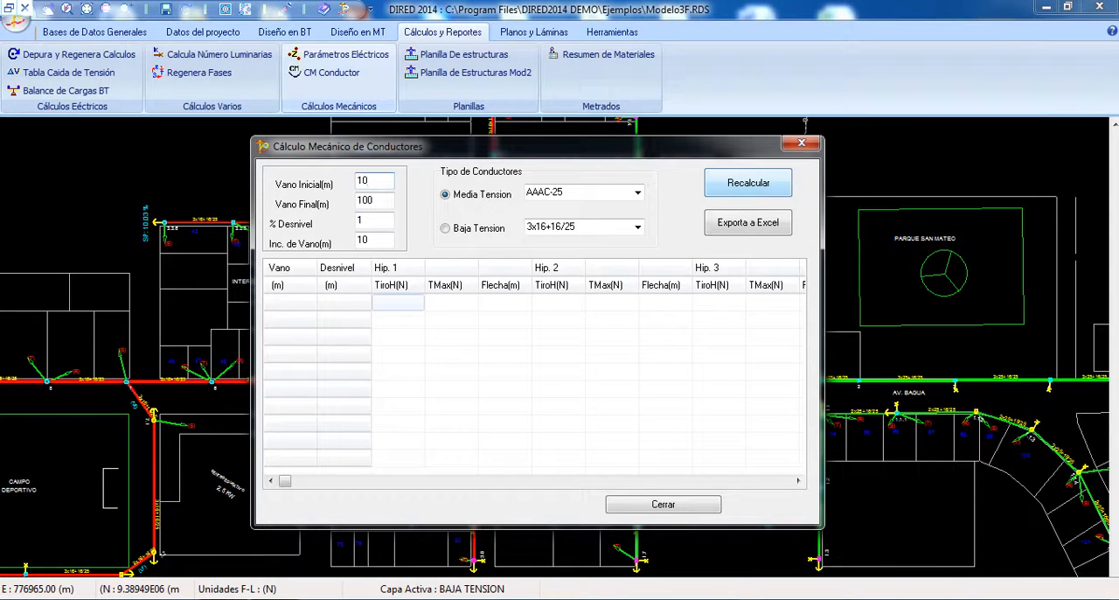
pyautogui.press('Return')
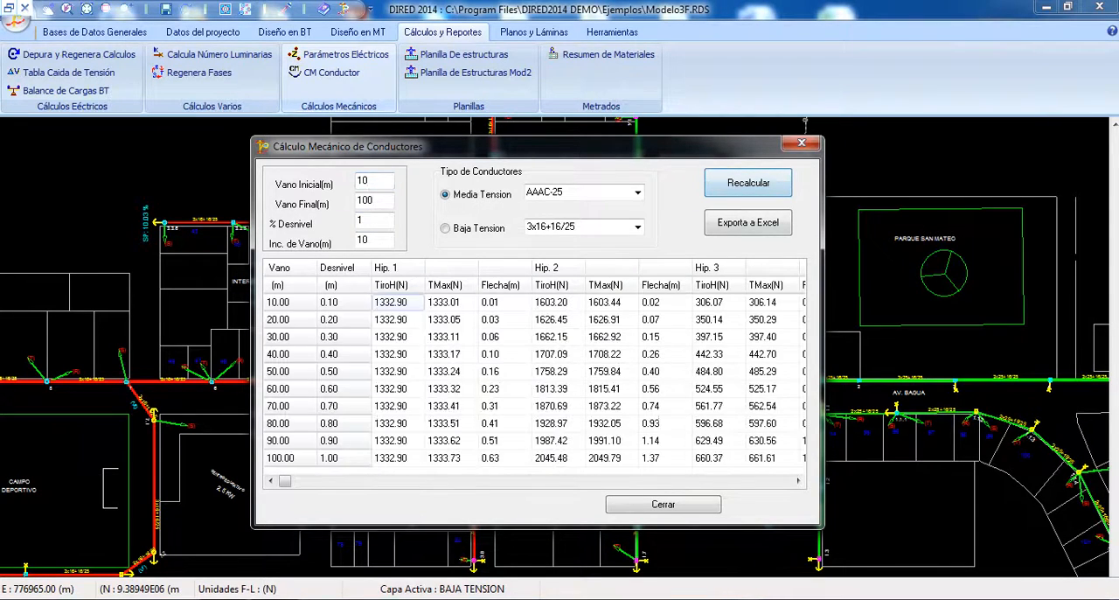
# Step: Examine how the initial span, final span and span increment settings correspond to the calculated rows of the conductor table
pyautogui.click(398, 303)
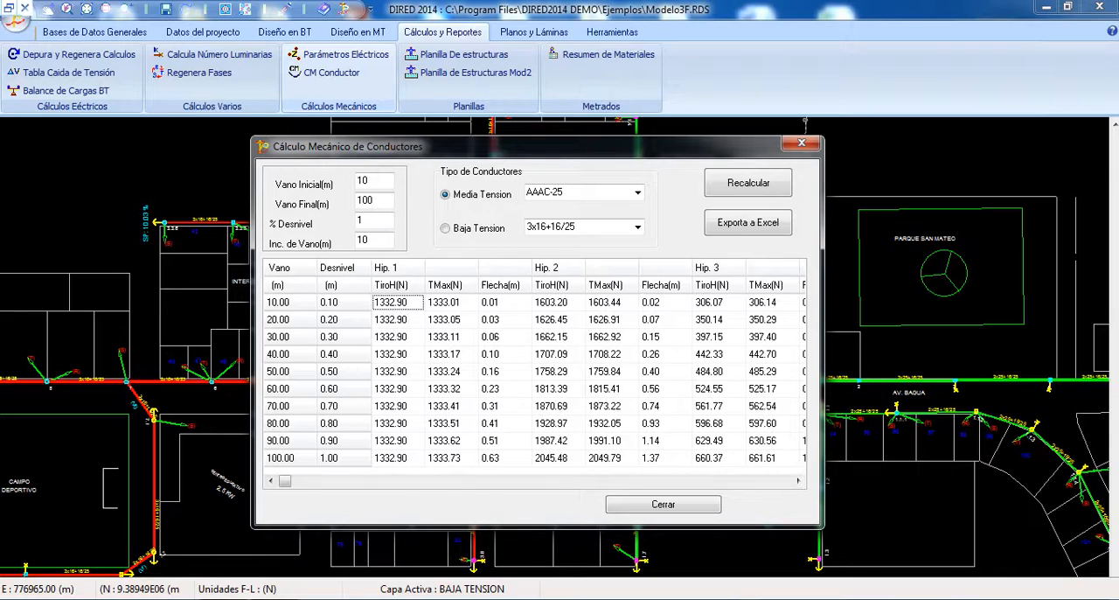
pyautogui.doubleClick(363, 239)
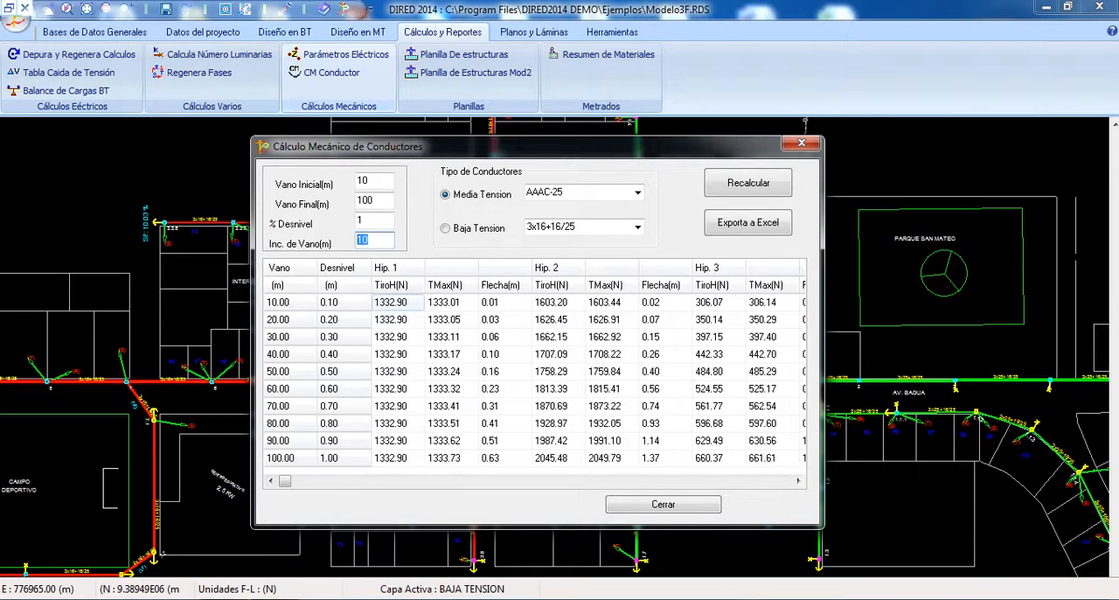
pyautogui.hotkey('shift', 'Tab')
pyautogui.press('Tab')
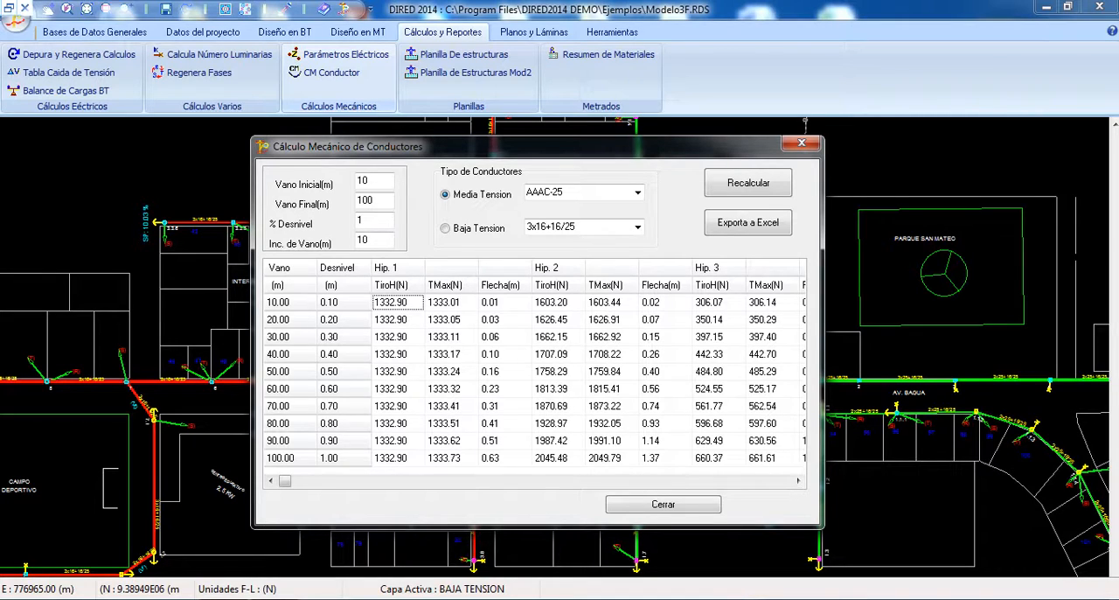
pyautogui.click(398, 336)
pyautogui.click(398, 354)
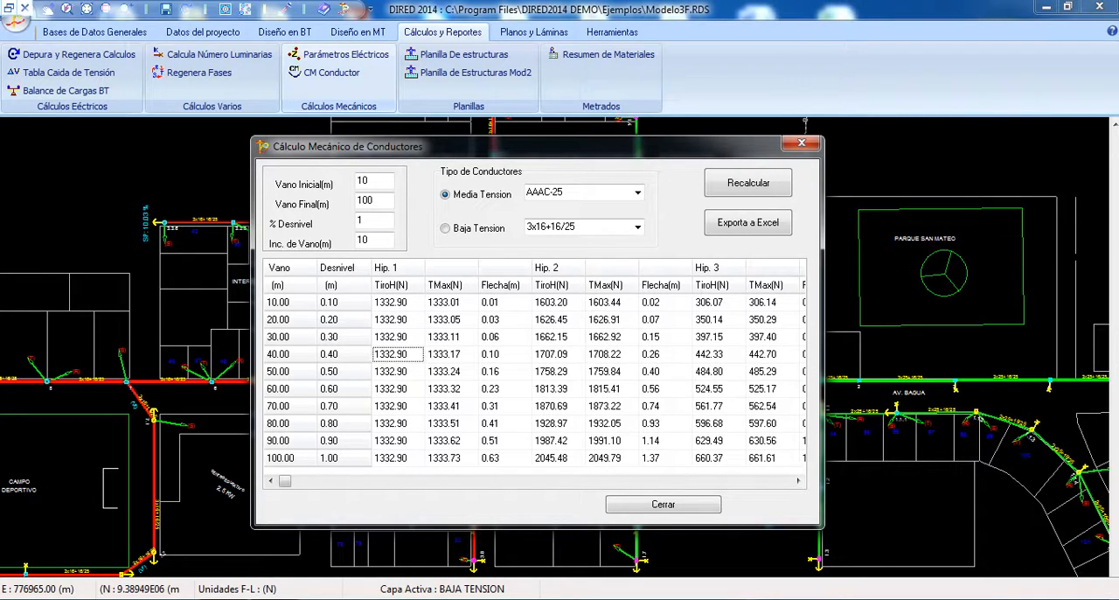
pyautogui.press('Down')
pyautogui.press('Down')
pyautogui.press('Down')
pyautogui.press('Down')
pyautogui.press('Down')
pyautogui.press('Down')
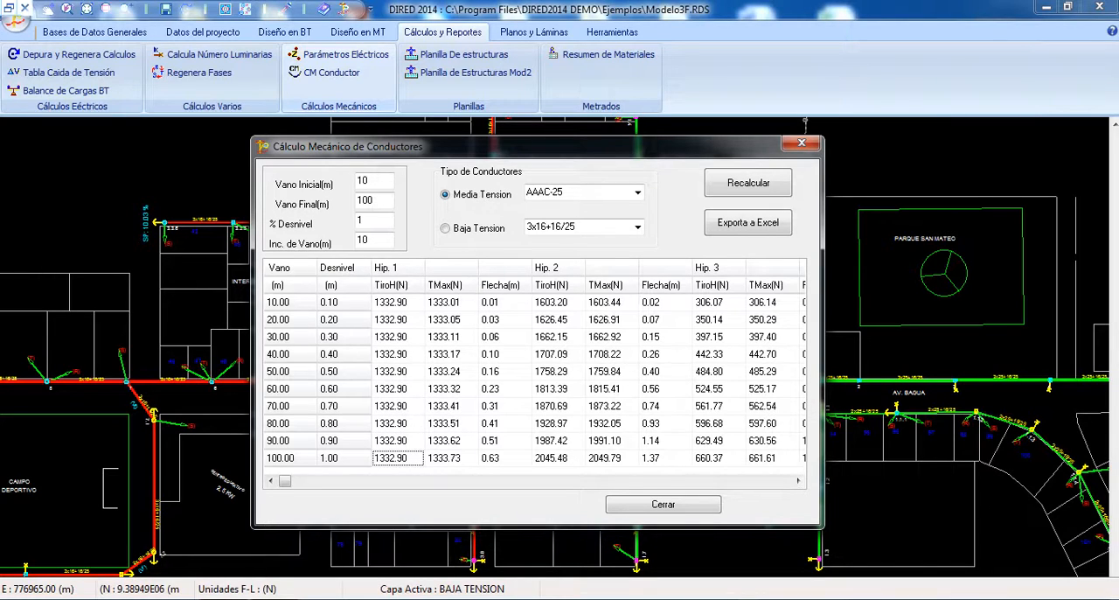
pyautogui.moveTo(376, 201); pyautogui.dragTo(356, 201)
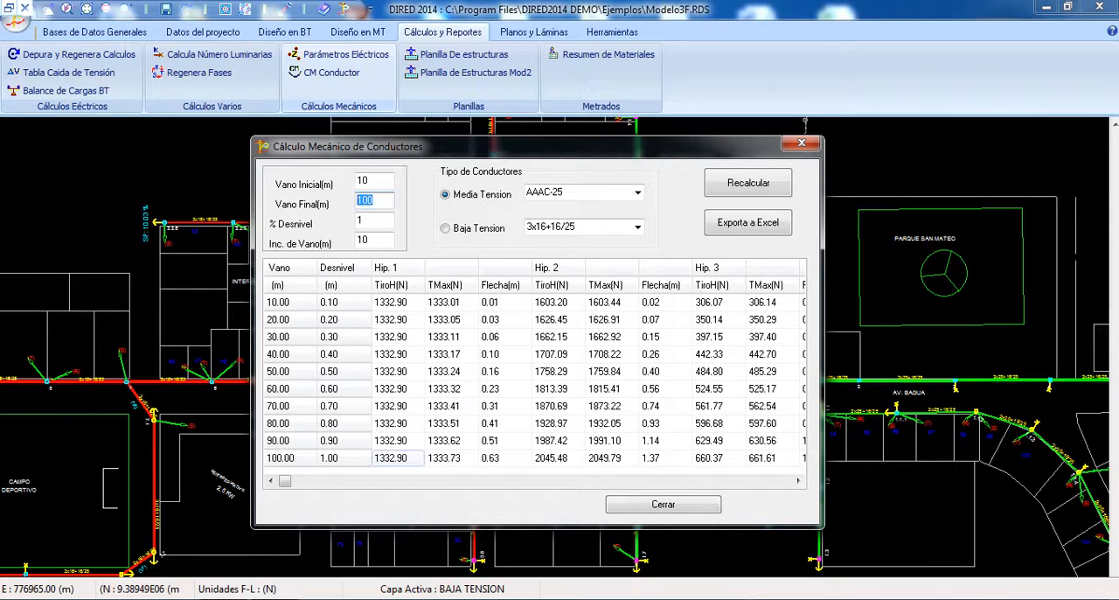
pyautogui.click(397, 458)
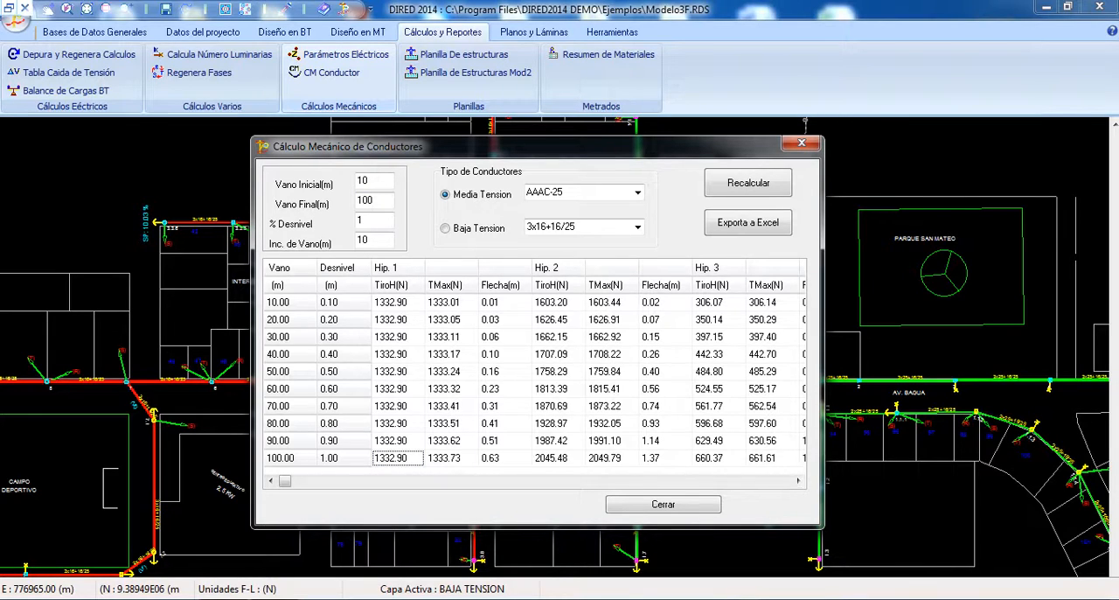
# Step: Examine the horizontal tension, maximum tension and sag results under hypotheses 1 to 3, and close the conductor calculation
pyautogui.click(397, 303)
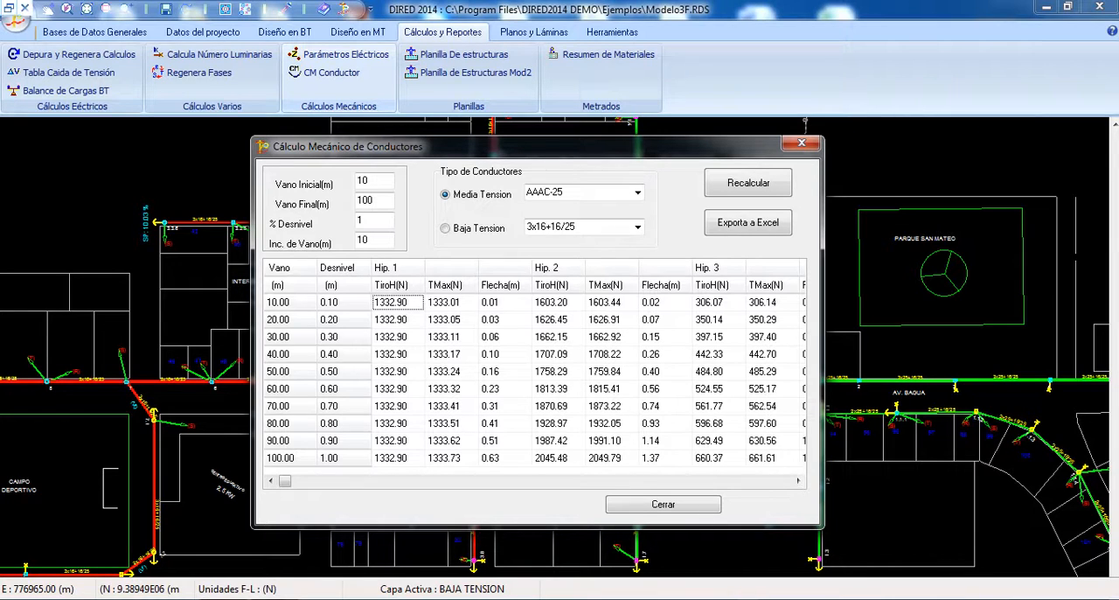
pyautogui.press('Right')
pyautogui.press('Right')
pyautogui.press('Right')
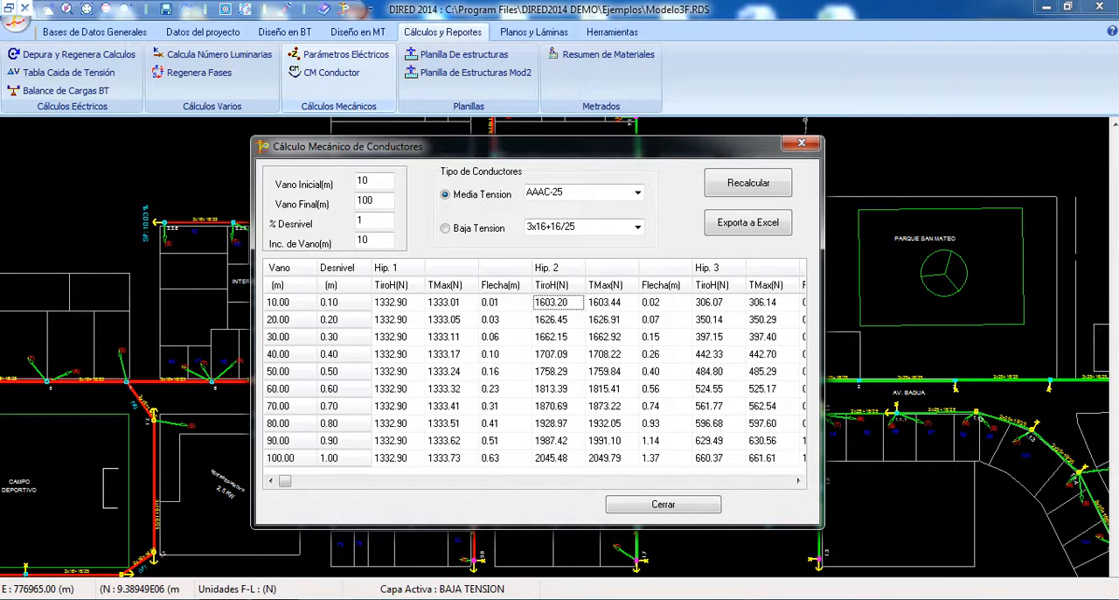
pyautogui.press('Right')
pyautogui.press('Right')
pyautogui.press('Right')
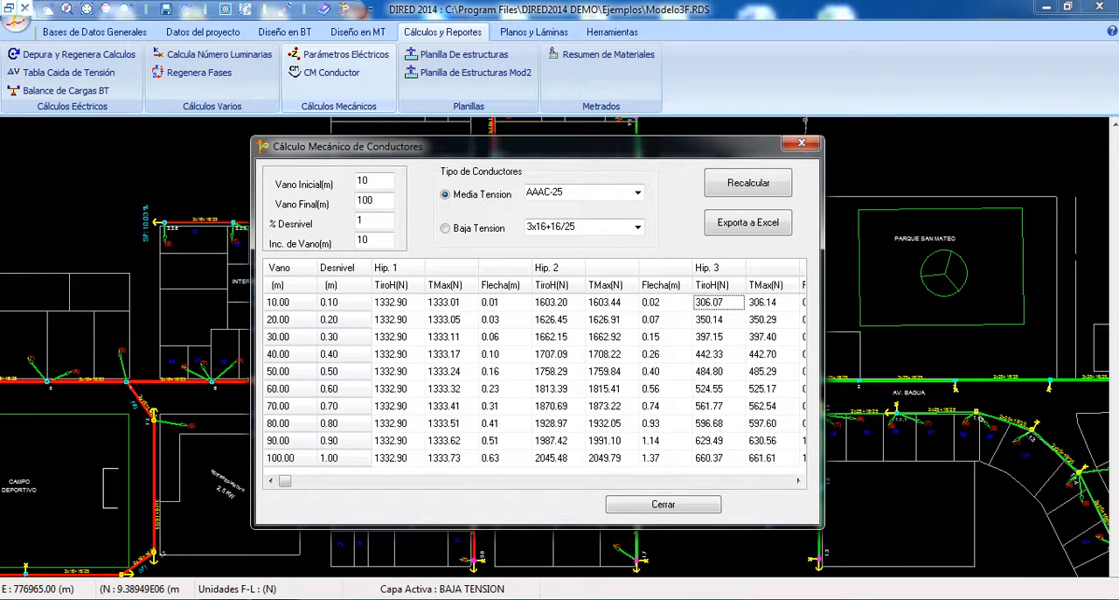
pyautogui.press('Right')
pyautogui.press('Right')
pyautogui.press('Left')
pyautogui.press('Left')
pyautogui.press('Left')
pyautogui.press('Left')
pyautogui.press('Left')
pyautogui.press('Left')
pyautogui.press('Left')
pyautogui.press('Left')
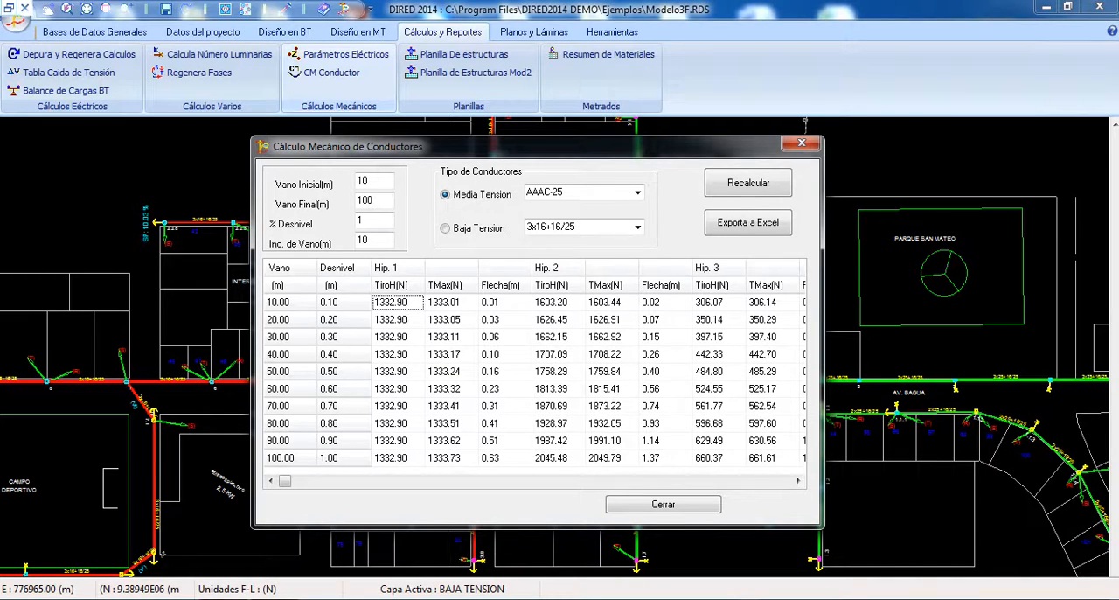
pyautogui.click(801, 142)
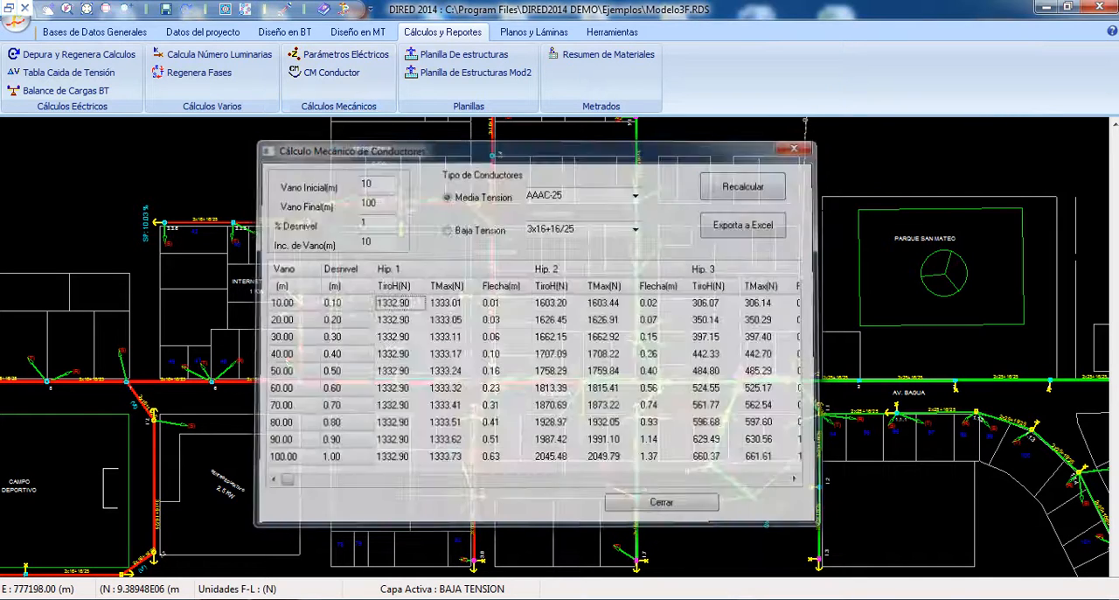
# Step: Review the names, temperatures, wind speeds, ice sleeves and tension percentages defined for conductor calculation hypotheses I, II and III
pyautogui.click(201, 31)
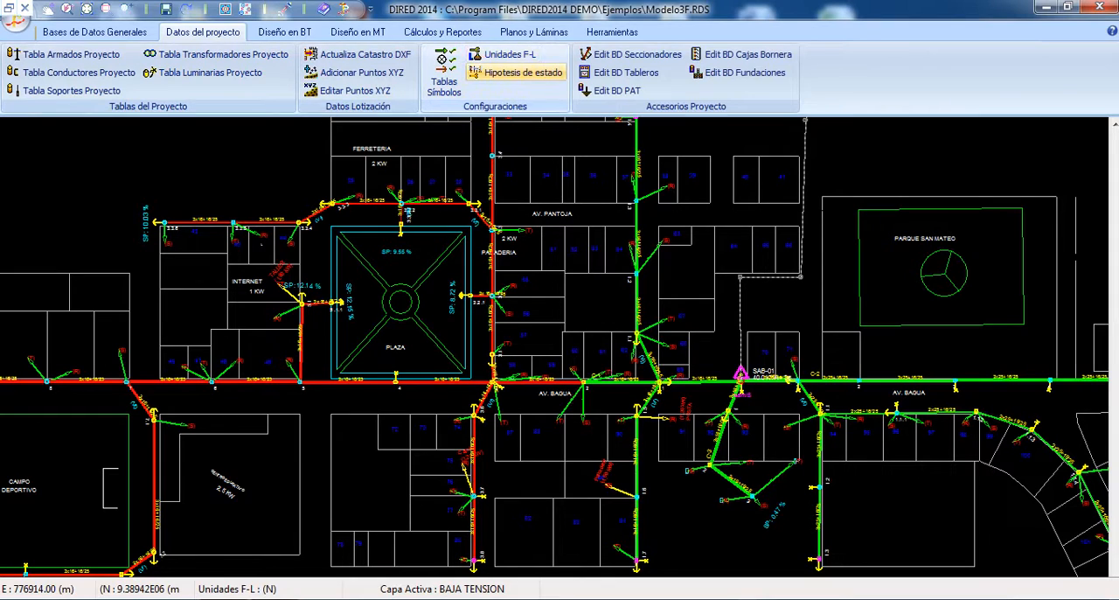
pyautogui.click(516, 73)
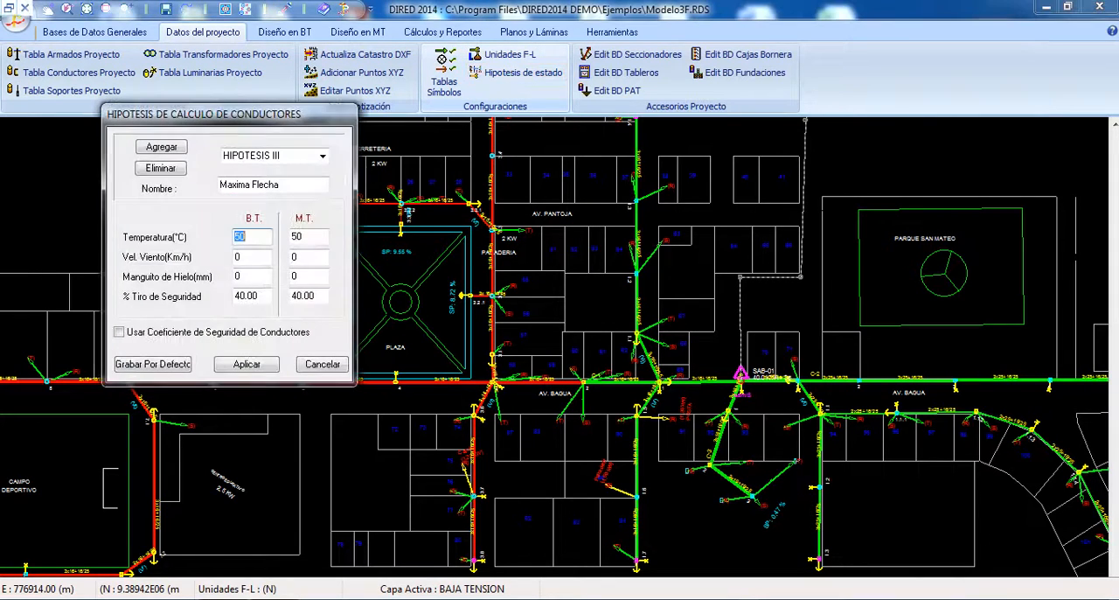
pyautogui.moveTo(201, 114); pyautogui.dragTo(502, 138)
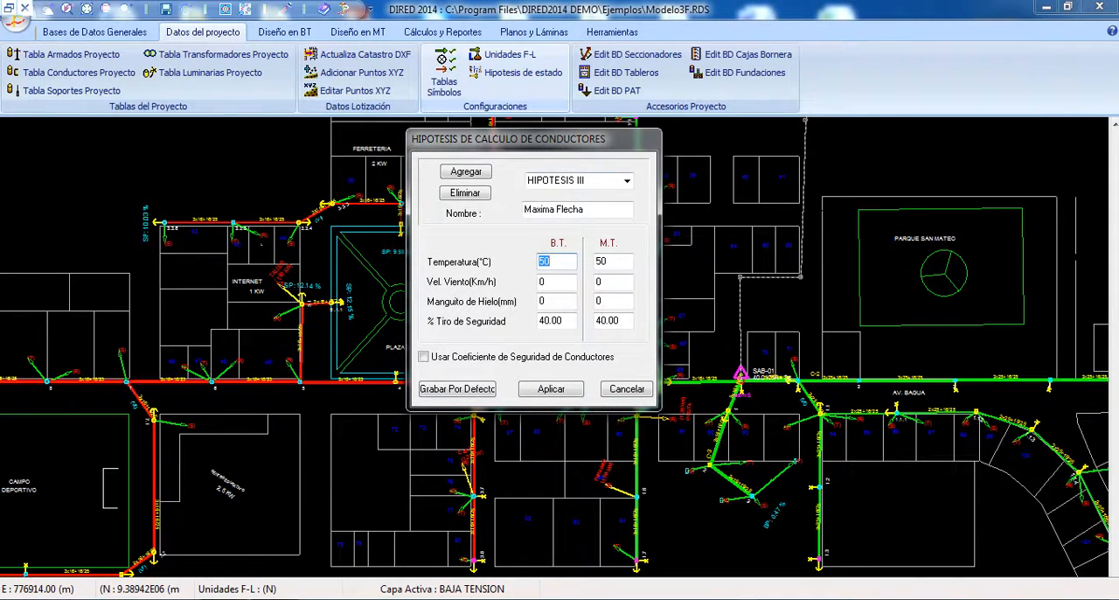
pyautogui.click(627, 180)
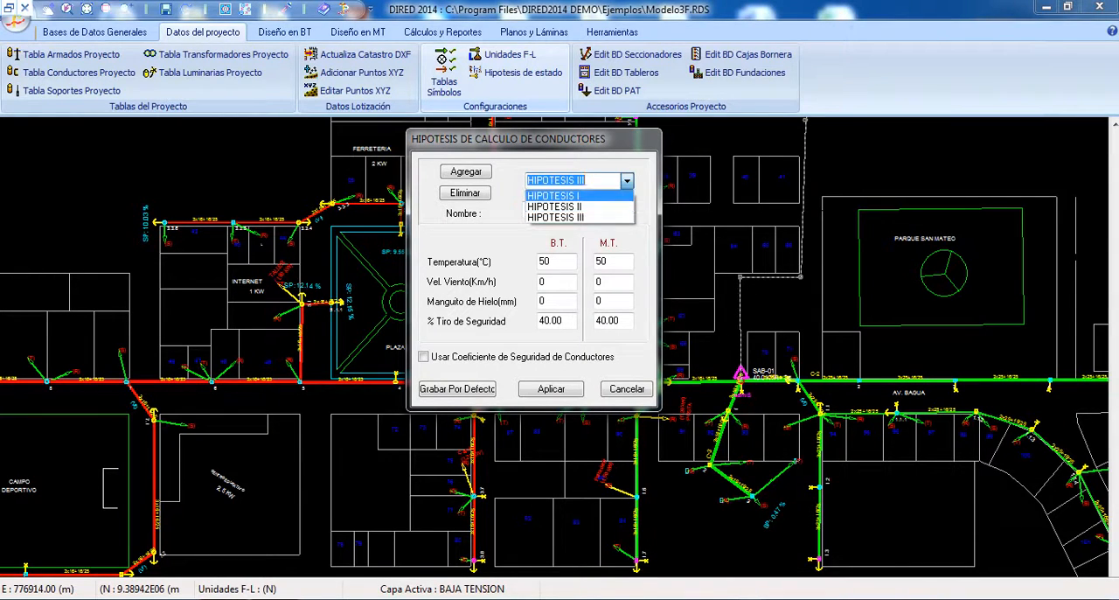
pyautogui.click(554, 196)
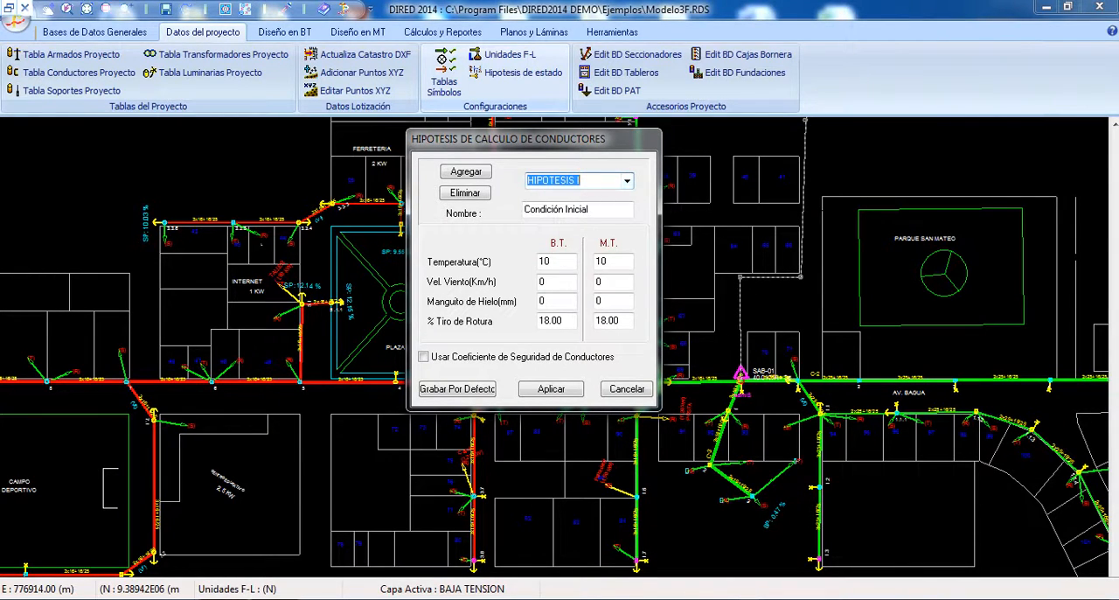
pyautogui.press('Tab')
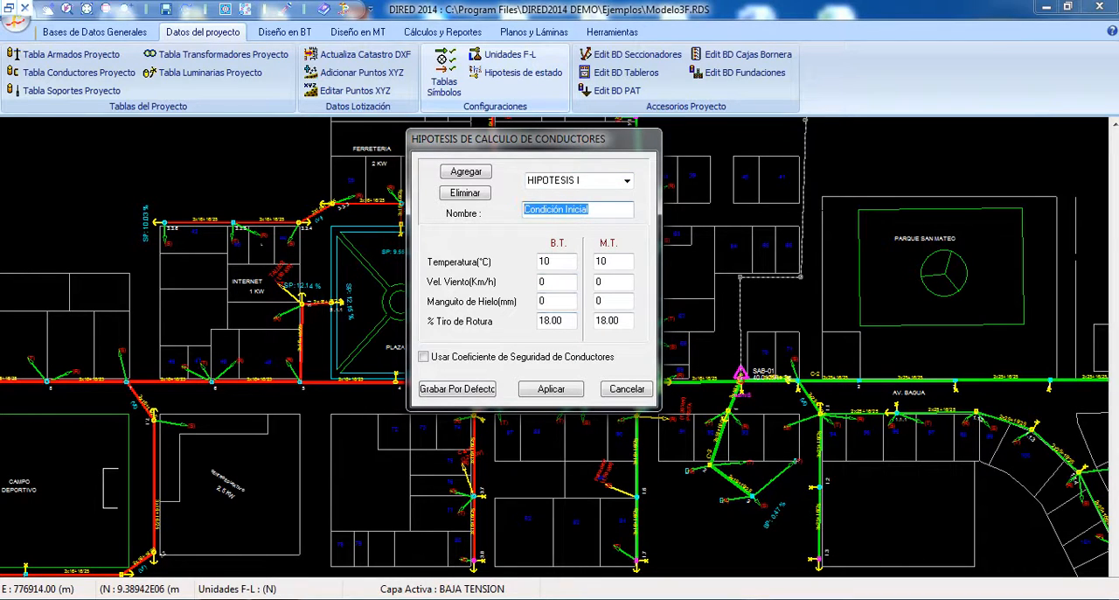
pyautogui.click(626, 181)
pyautogui.click(559, 207)
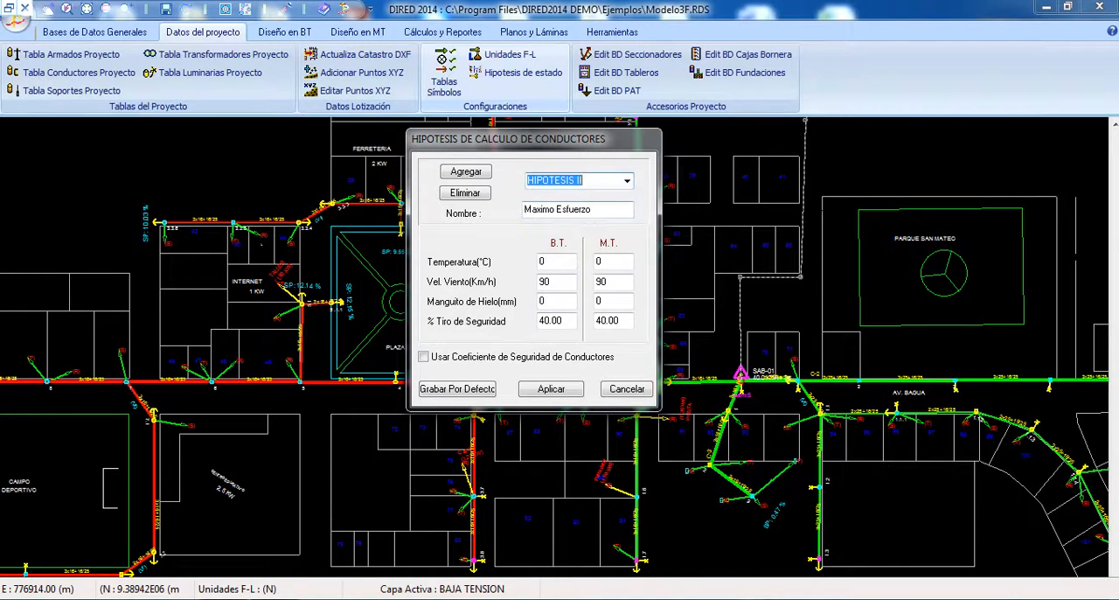
pyautogui.click(592, 210)
pyautogui.hotkey('shift', 'Home')
pyautogui.click(627, 181)
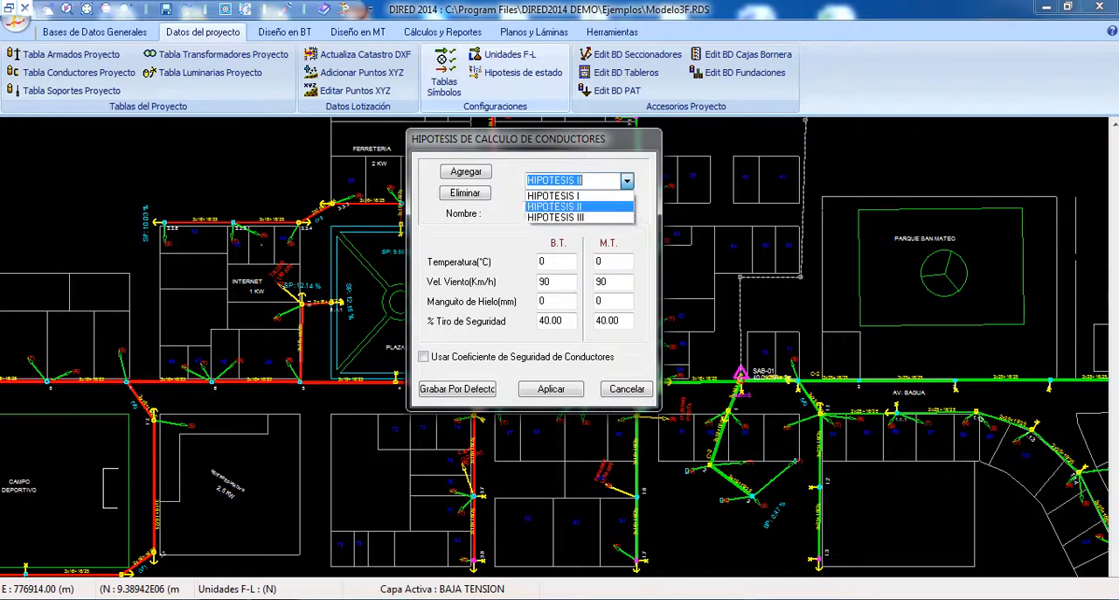
pyautogui.press('Return')
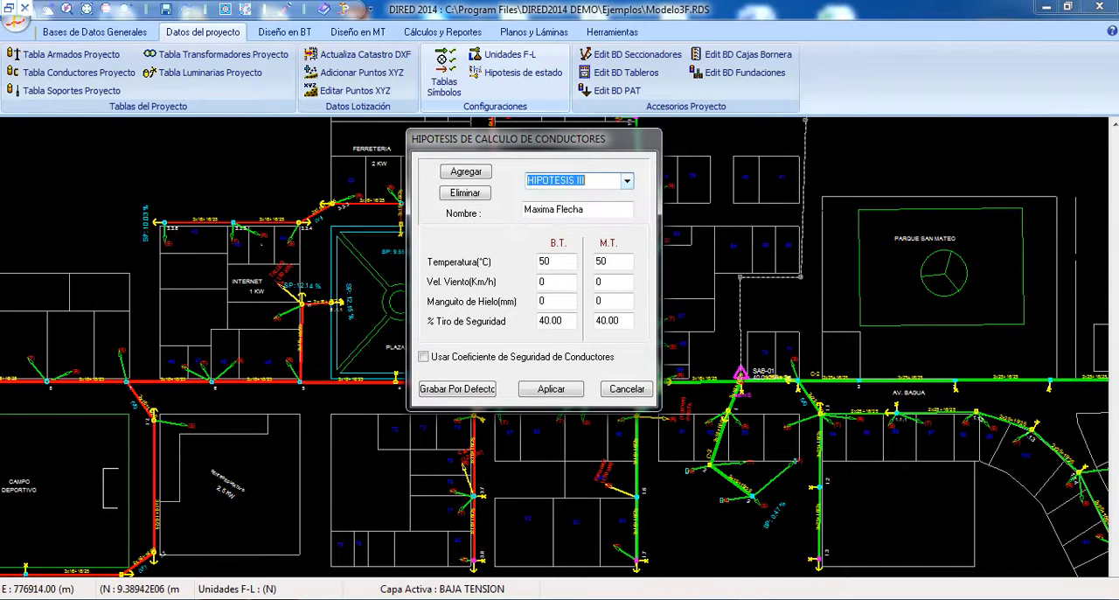
pyautogui.press('Tab')
pyautogui.moveTo(589, 181); pyautogui.dragTo(526, 181)
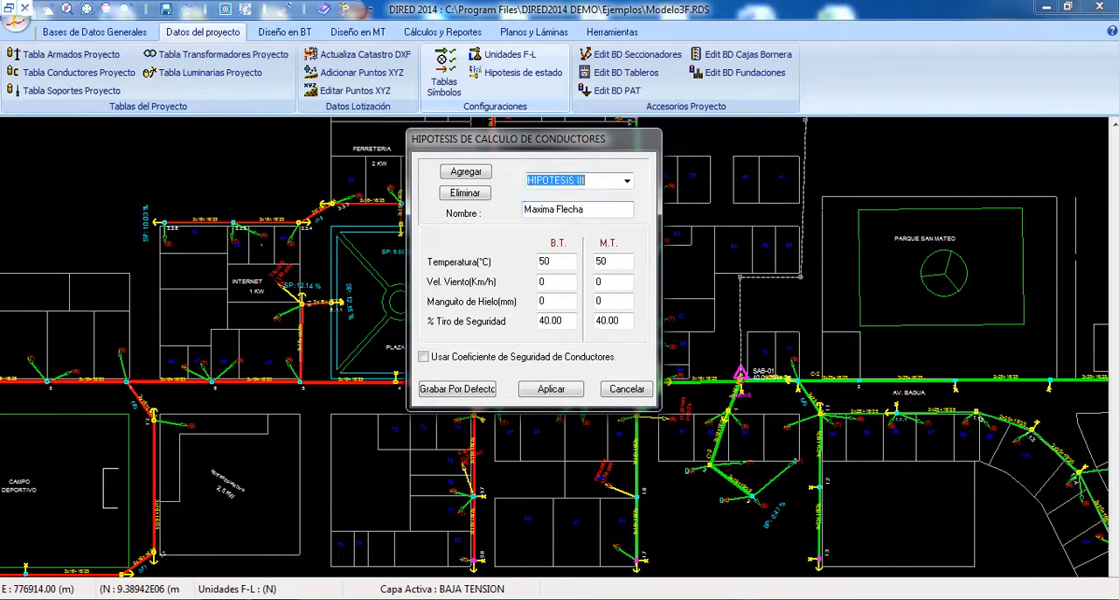
# Step: Add HIPOTESIS IV to the conductor calculation hypotheses, name it "Hipotesis de Prueba" and apply the hypothesis settings
pyautogui.click(466, 171)
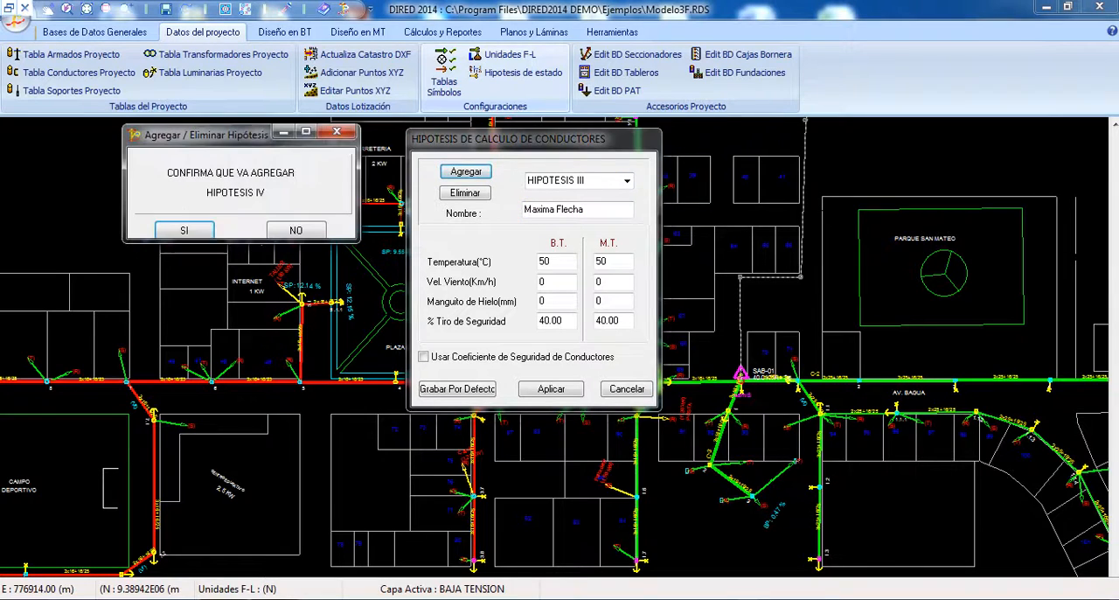
pyautogui.press('Return')
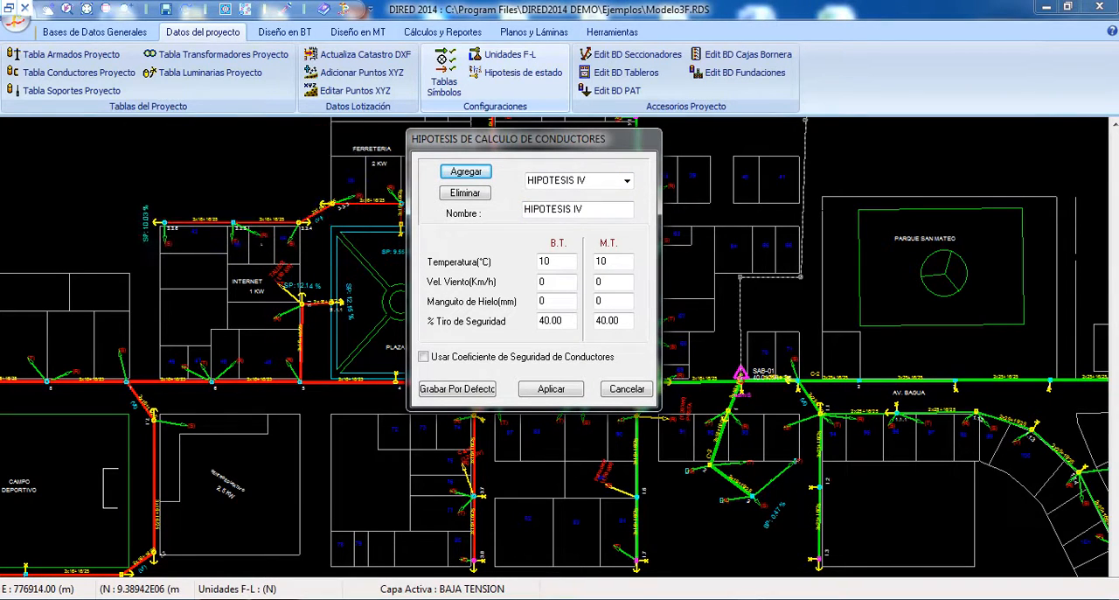
pyautogui.moveTo(589, 209); pyautogui.dragTo(523, 210)
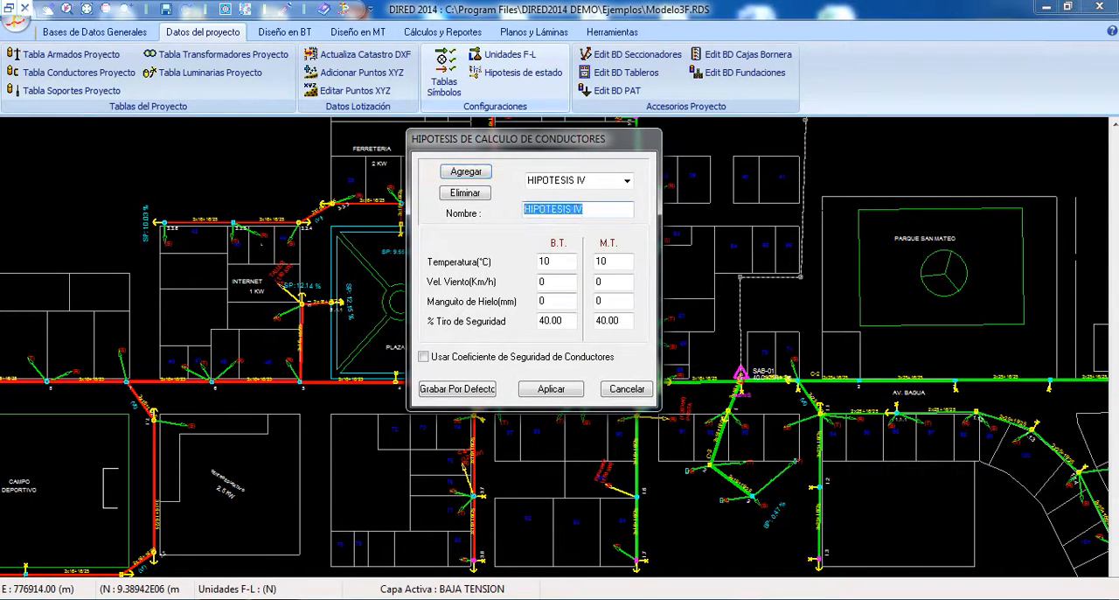
pyautogui.write('Hipote')
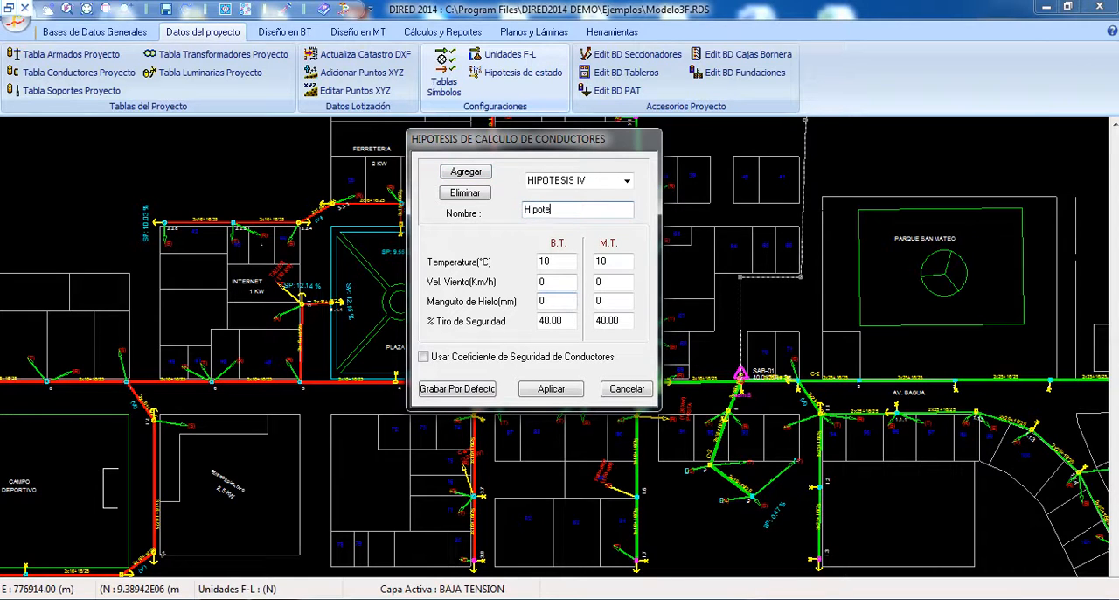
pyautogui.write('sis de Prueba')
pyautogui.click(627, 180)
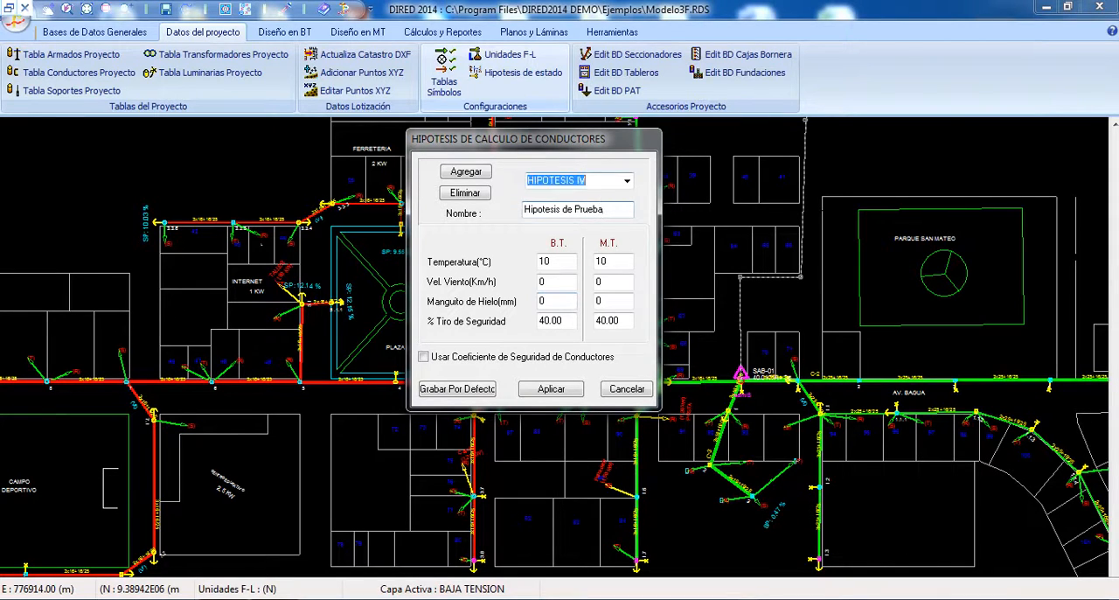
pyautogui.click(613, 281)
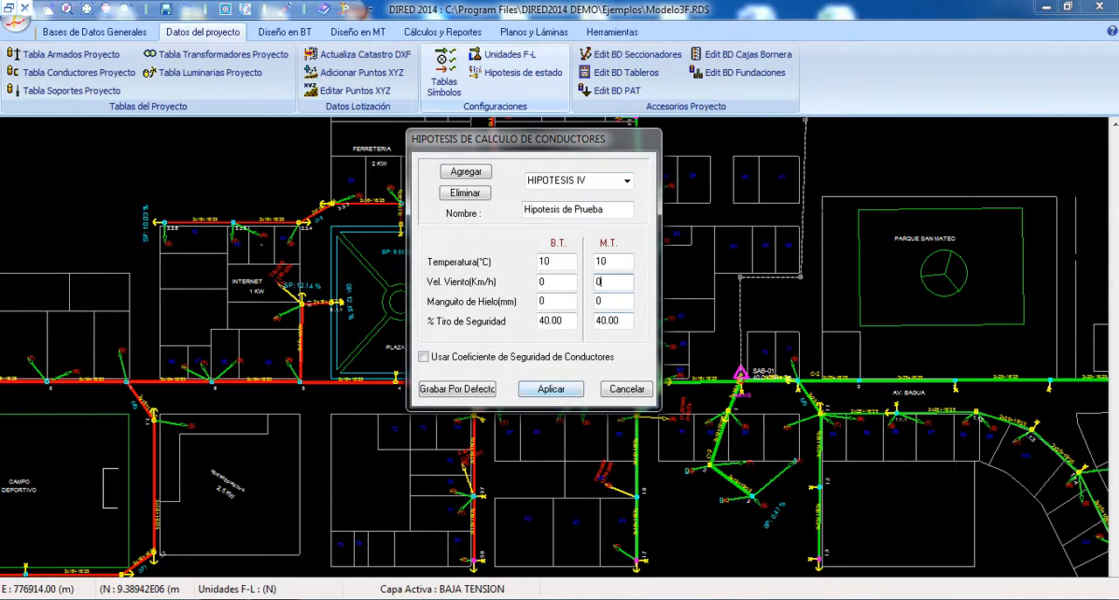
pyautogui.click(550, 388)
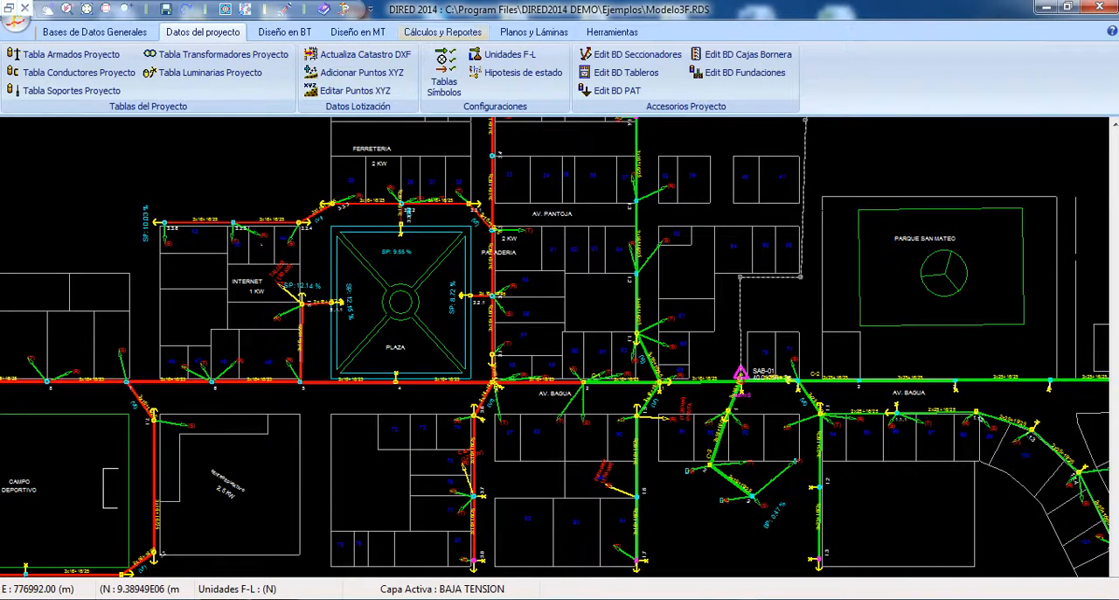
# Step: Reopen the mechanical conductor calculation and recalculate medium-voltage AAAC-25 for spans from 10 to 100 m
pyautogui.click(443, 32)
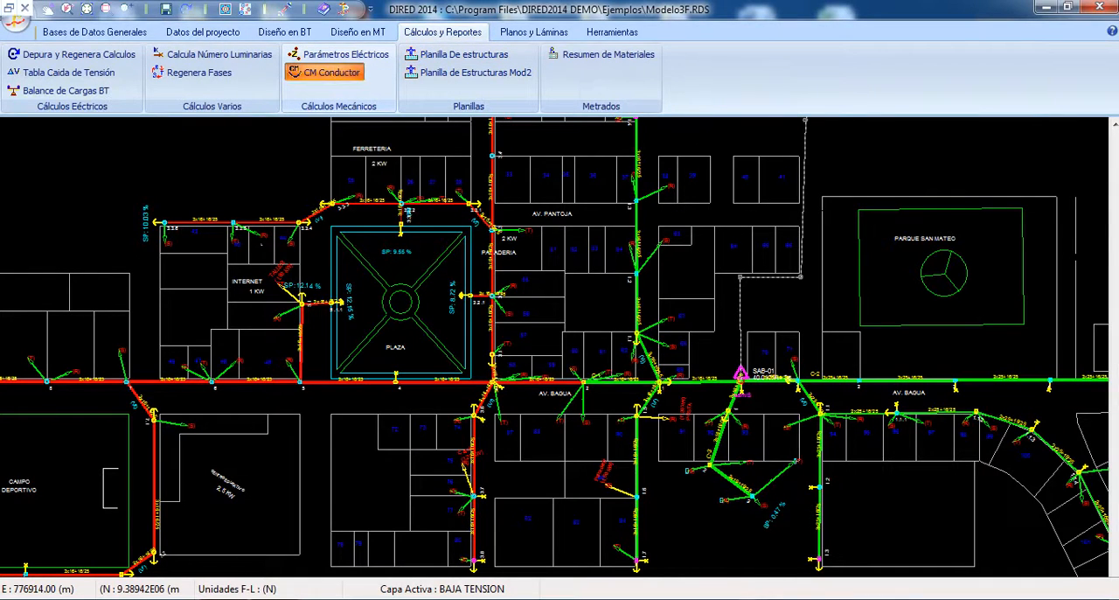
pyautogui.click(331, 71)
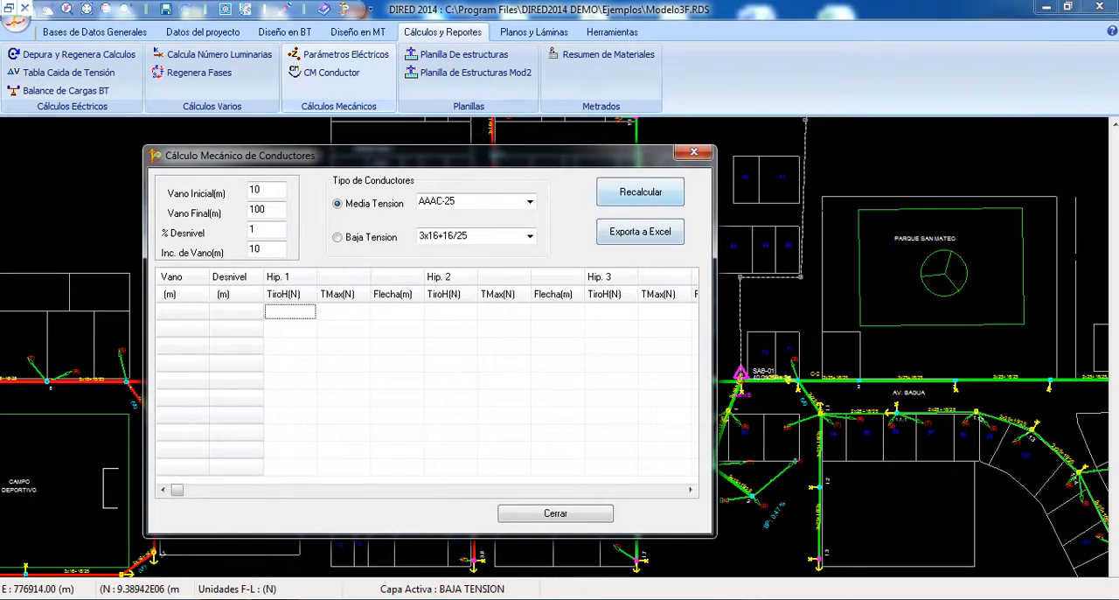
pyautogui.click(640, 193)
# Step: Examine the recalculated table across all hypotheses up to the tension and sag columns of hypothesis 4
pyautogui.click(290, 311)
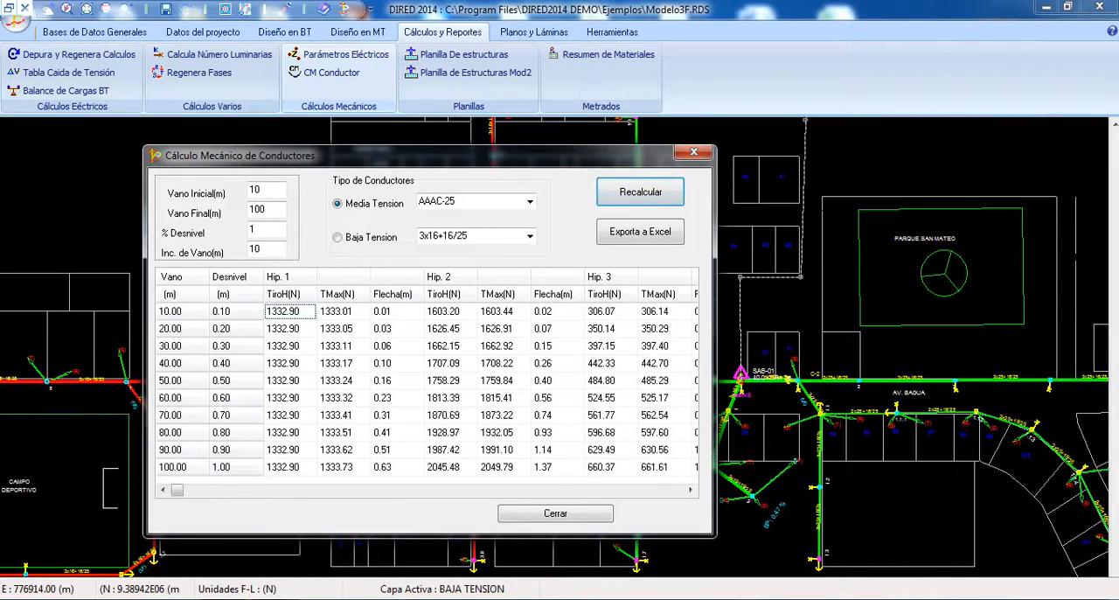
pyautogui.press('Right')
pyautogui.press('Right')
pyautogui.press('Right')
pyautogui.press('Right')
pyautogui.press('Right')
pyautogui.press('Right')
pyautogui.press('Right')
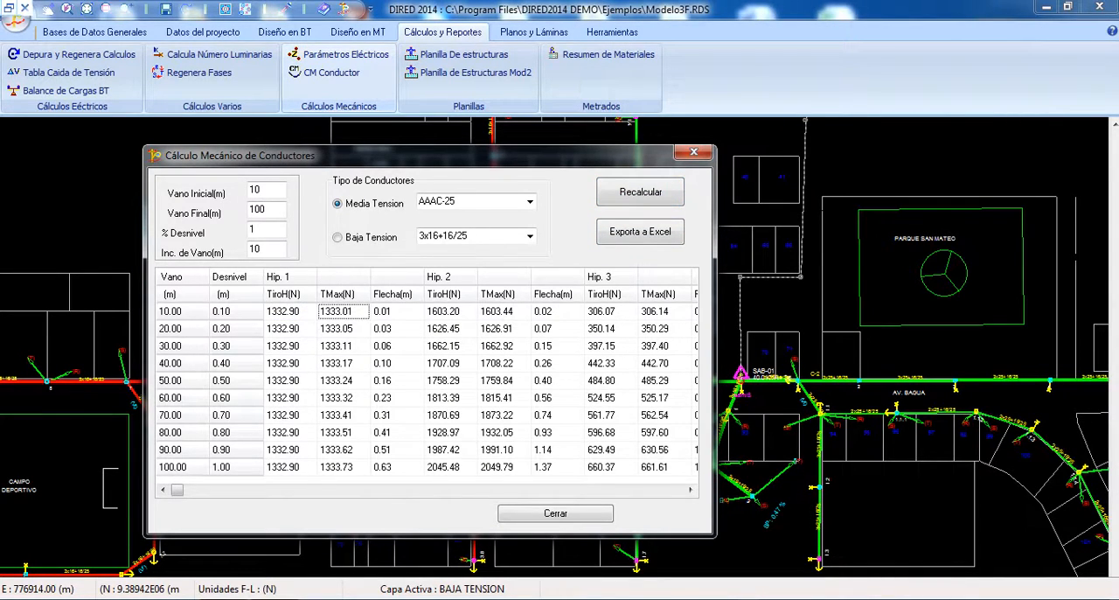
pyautogui.press('Right')
pyautogui.press('Right')
pyautogui.press('Right')
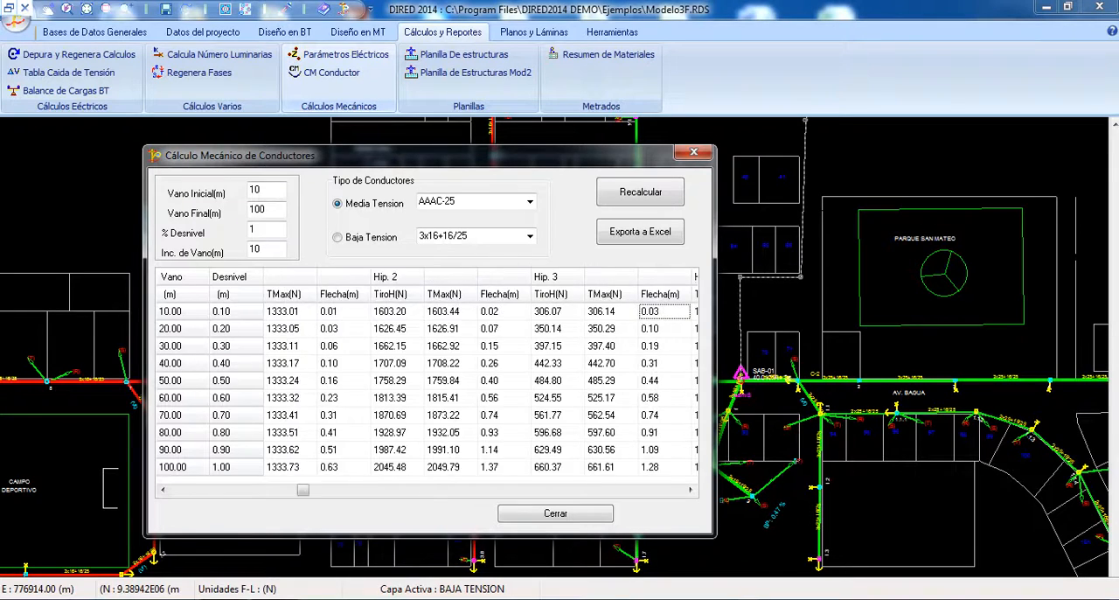
pyautogui.press('Left')
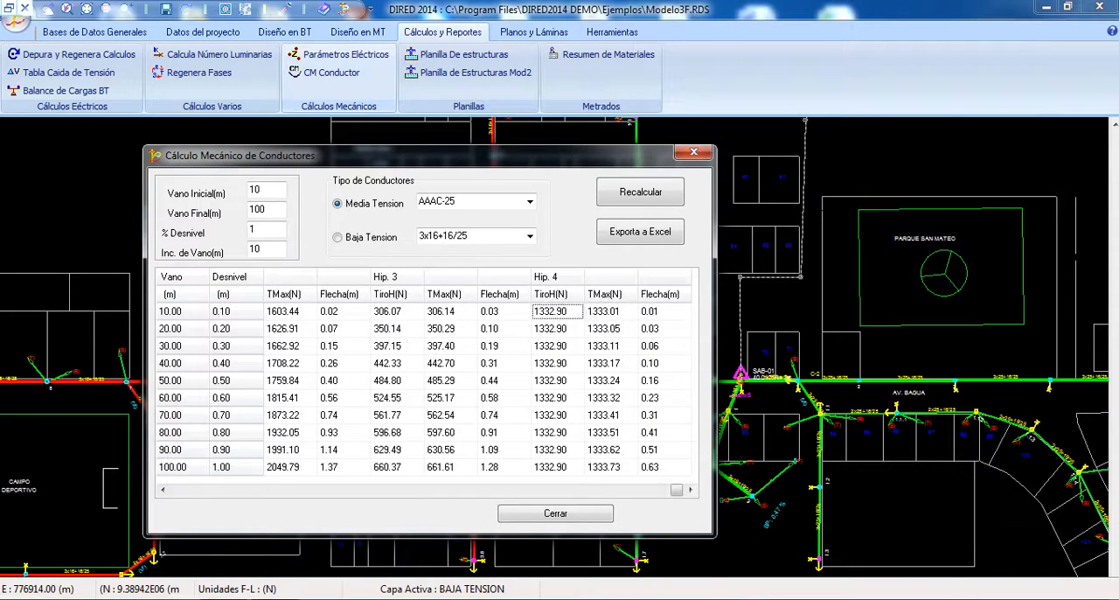
# Step: Look back over the AAAC-25 table from hypothesis 4 to hypothesis 1 and close the mechanical conductor calculation
pyautogui.press('Left')
pyautogui.press('Right')
pyautogui.press('Left')
pyautogui.press('Left')
pyautogui.press('Left')
pyautogui.press('Left')
pyautogui.press('Left')
pyautogui.press('Left')
pyautogui.press('Left')
pyautogui.press('Left')
pyautogui.press('Left')
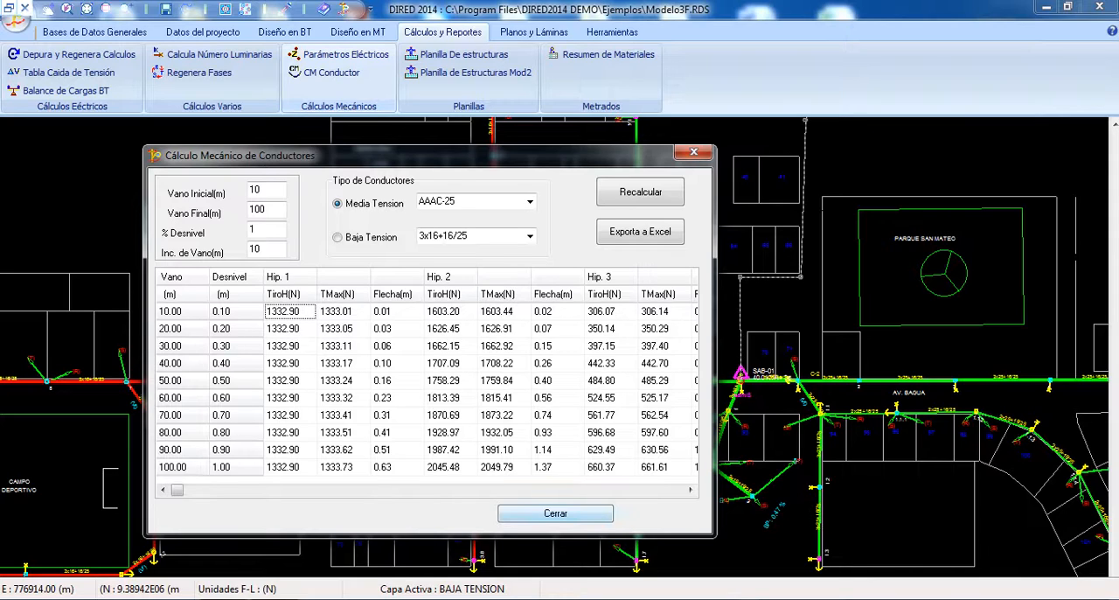
pyautogui.click(555, 513)
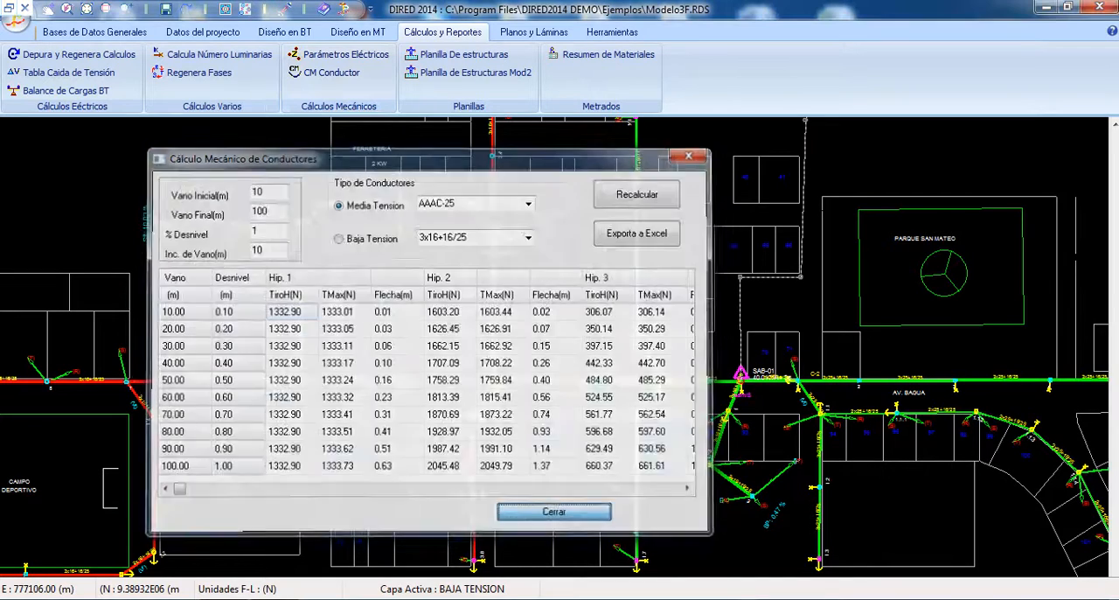
# Step: Review the settings of conductor calculation hypotheses II and III, and leave the hypotheses dialog without applying changes
pyautogui.click(203, 31)
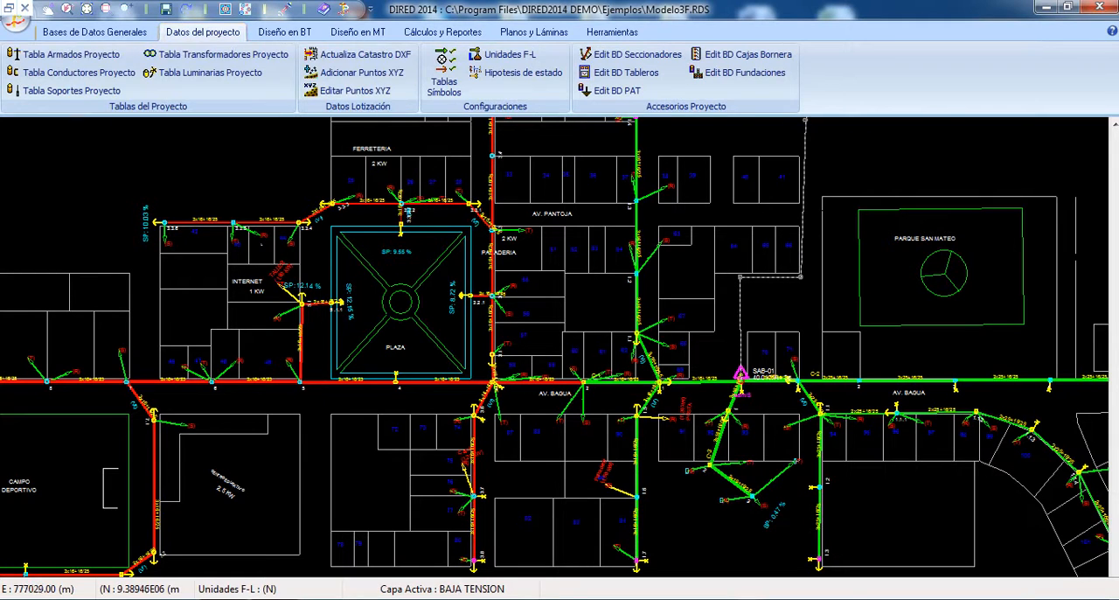
pyautogui.click(520, 73)
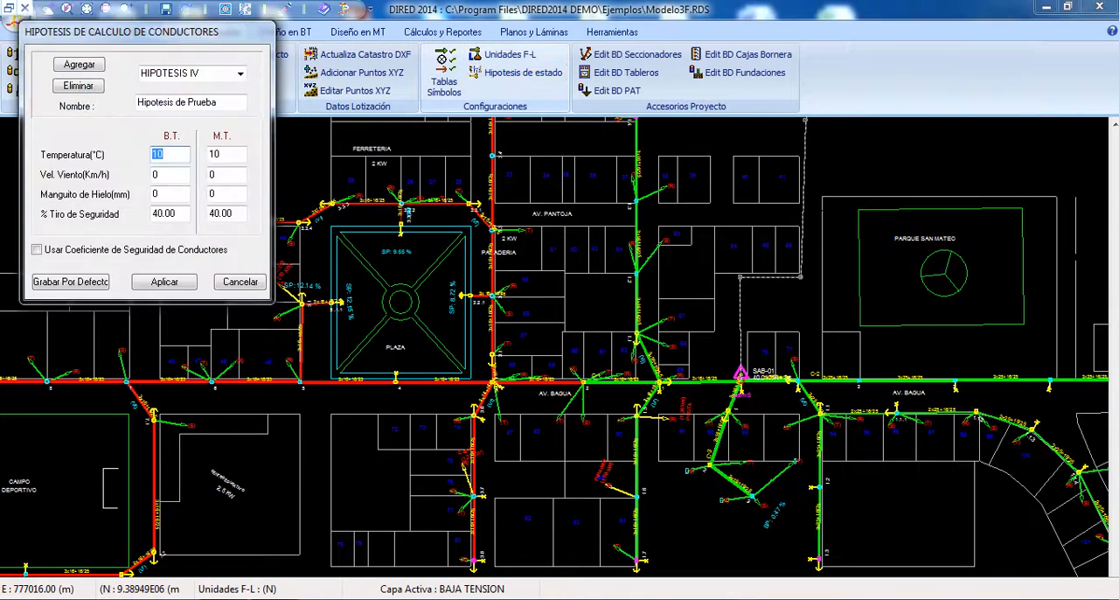
pyautogui.moveTo(174, 32); pyautogui.dragTo(449, 123)
pyautogui.click(515, 164)
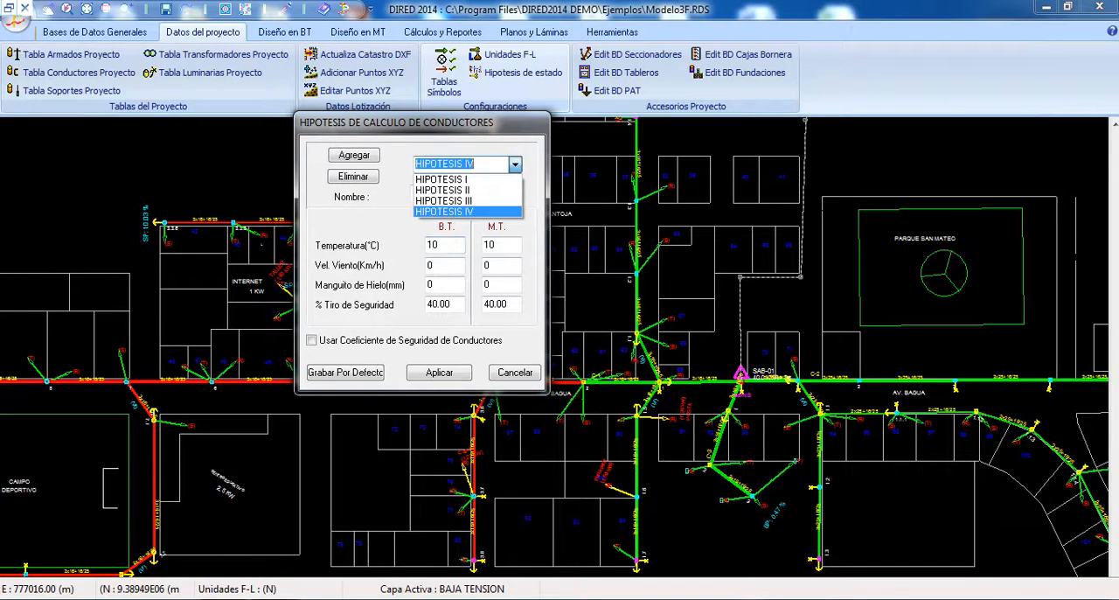
pyautogui.click(464, 190)
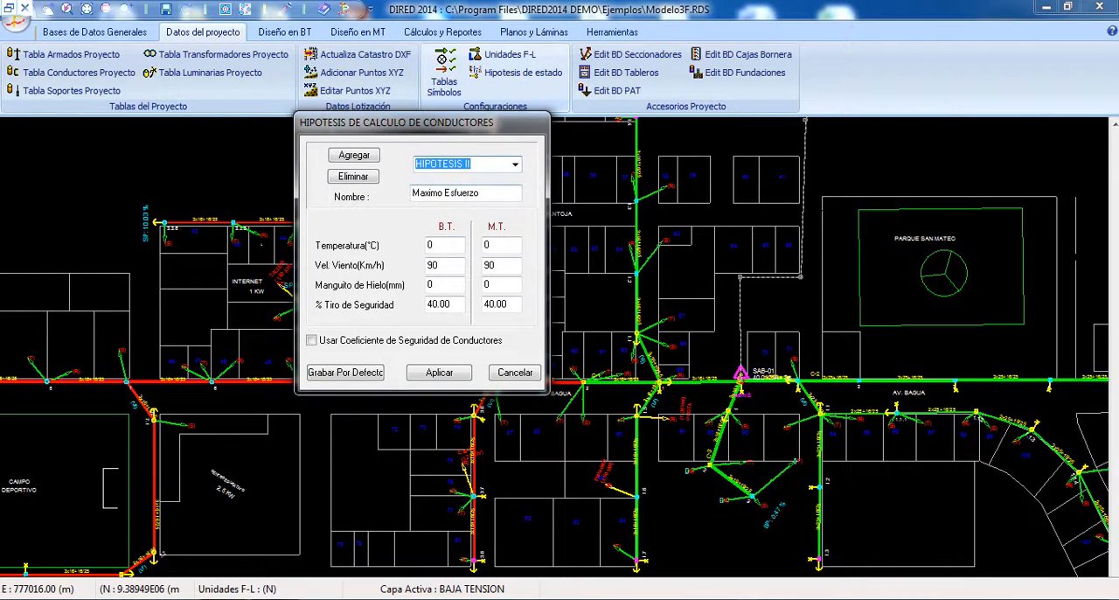
pyautogui.click(489, 193)
pyautogui.click(515, 164)
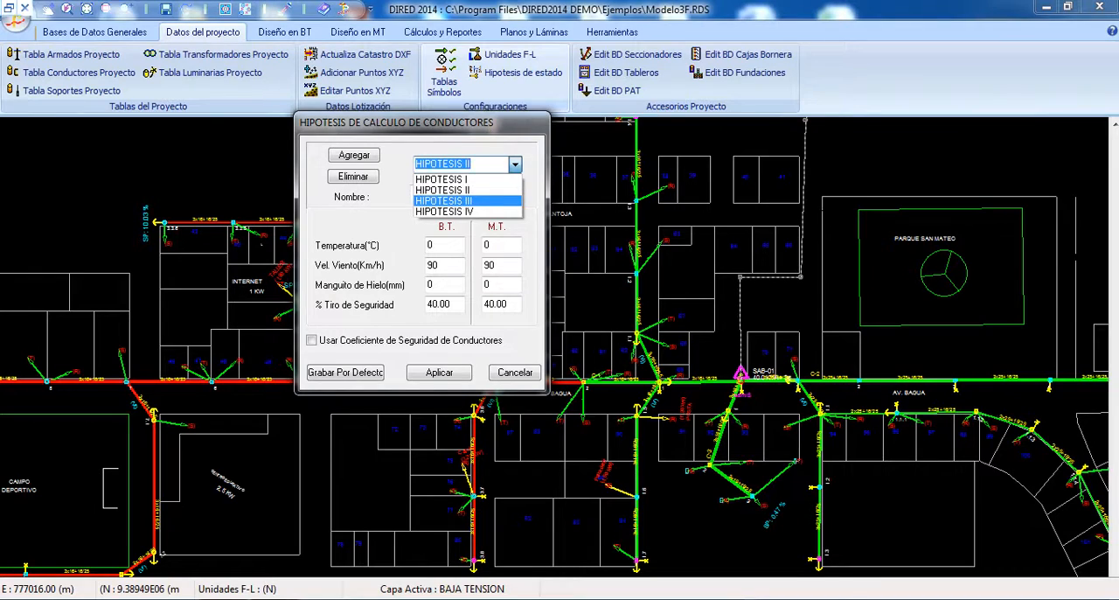
pyautogui.click(468, 200)
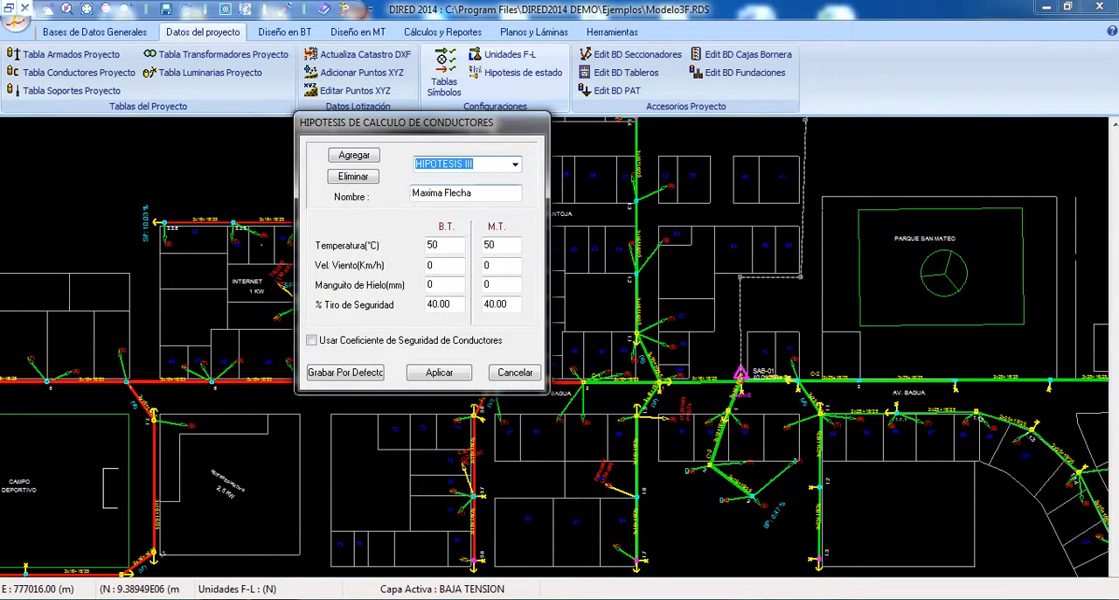
pyautogui.click(515, 164)
pyautogui.click(468, 189)
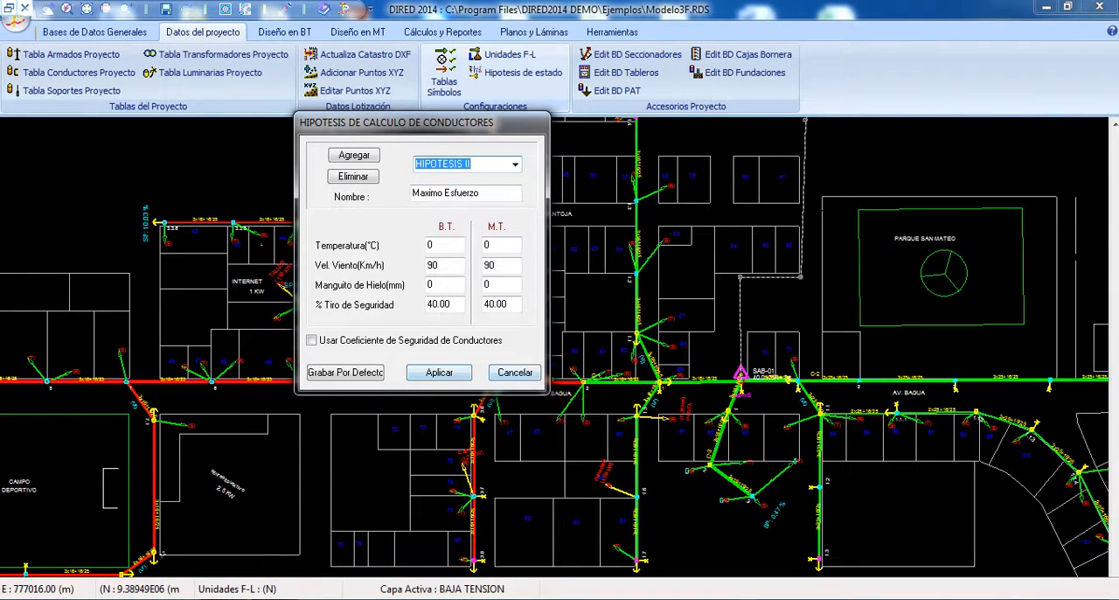
pyautogui.click(515, 373)
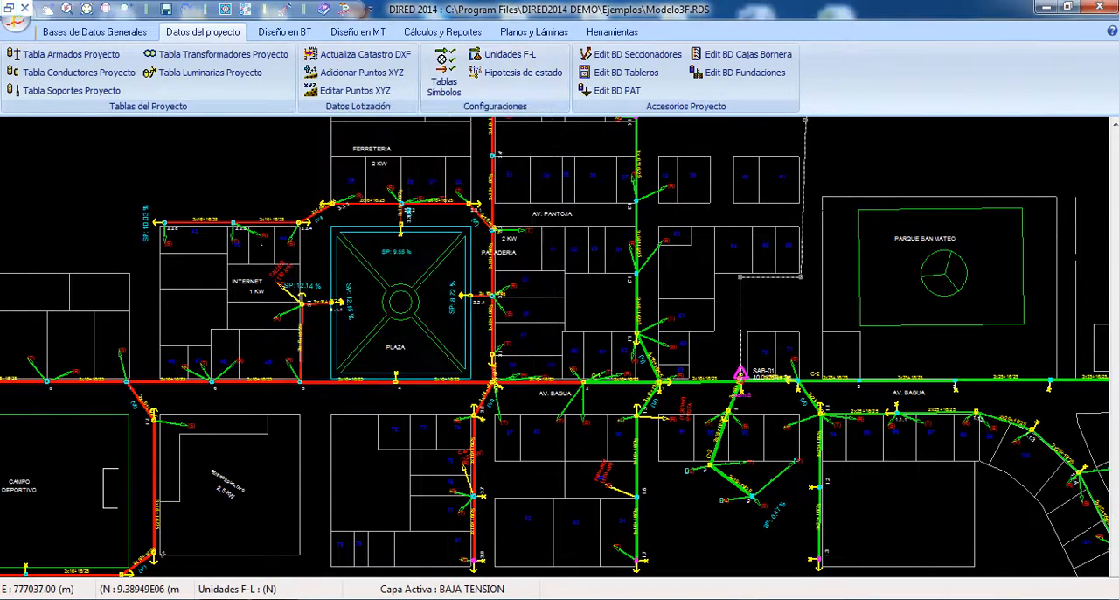
# Step: Reopen the mechanical conductor calculation and recalculate medium-voltage AAAC-25 for spans from 10 to 100 m
pyautogui.click(443, 32)
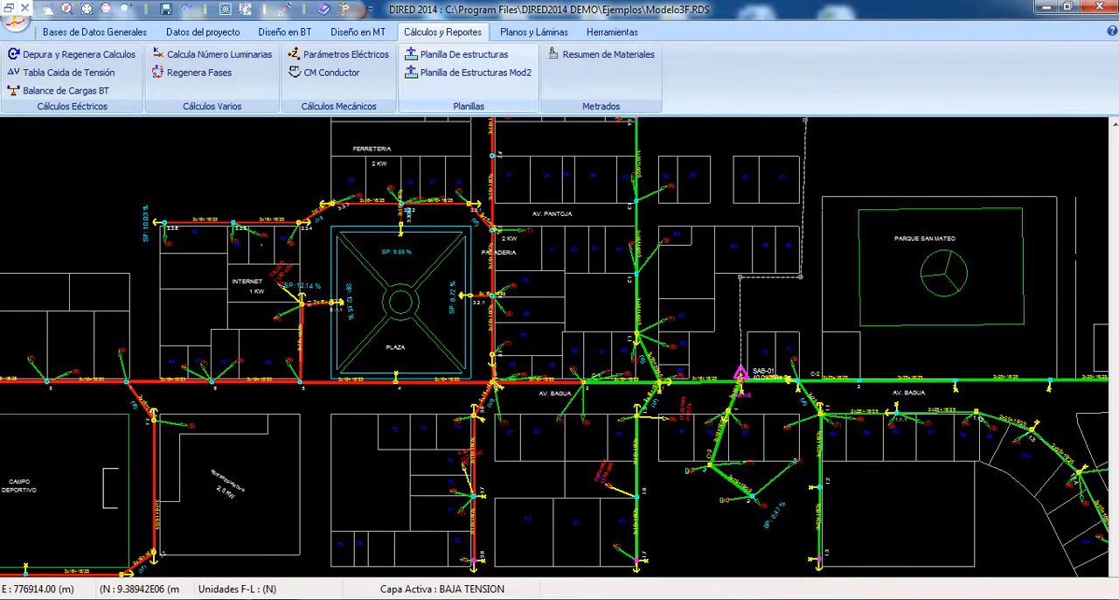
pyautogui.click(331, 72)
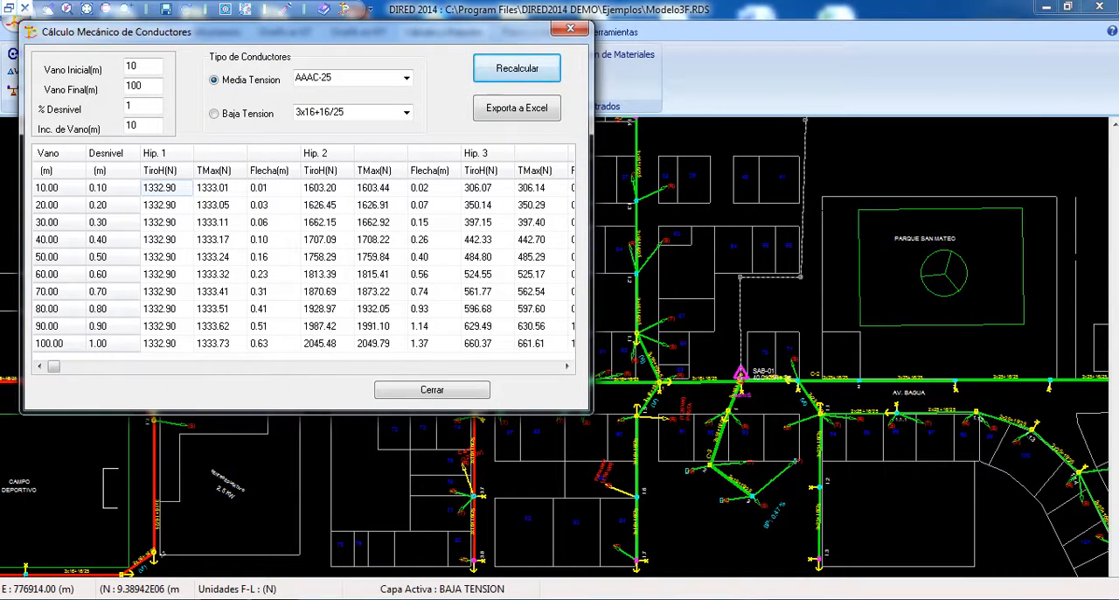
pyautogui.click(220, 188)
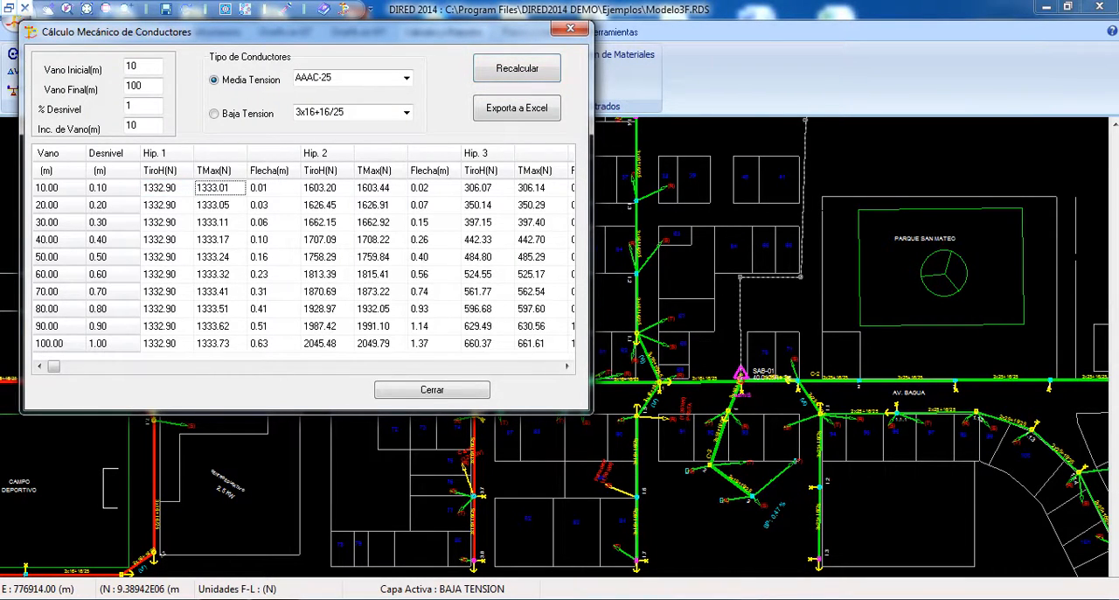
pyautogui.click(327, 188)
# Step: Compare the tensions and sags in the 10 m span row across hypotheses 1 to 4
pyautogui.press('Left')
pyautogui.press('Left')
pyautogui.press('Left')
pyautogui.press('Right')
pyautogui.press('Right')
pyautogui.press('Right')
pyautogui.press('Right')
pyautogui.press('Right')
pyautogui.press('Right')
pyautogui.press('Right')
pyautogui.press('Right')
pyautogui.press('Right')
pyautogui.press('Right')
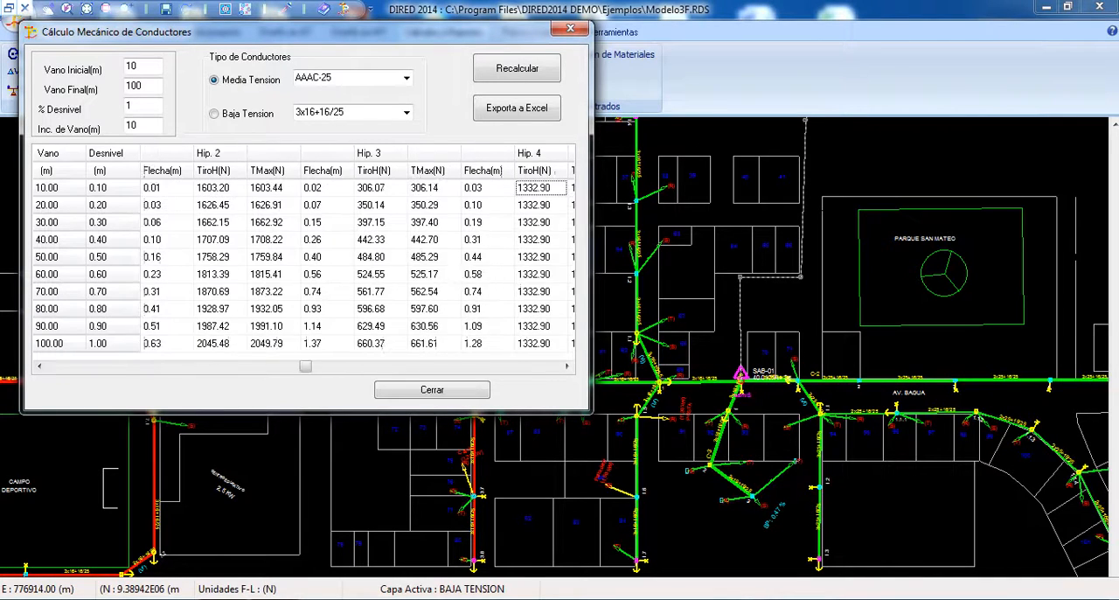
pyautogui.press('Left')
pyautogui.press('Left')
pyautogui.press('Left')
pyautogui.press('Left')
pyautogui.press('Left')
pyautogui.press('Left')
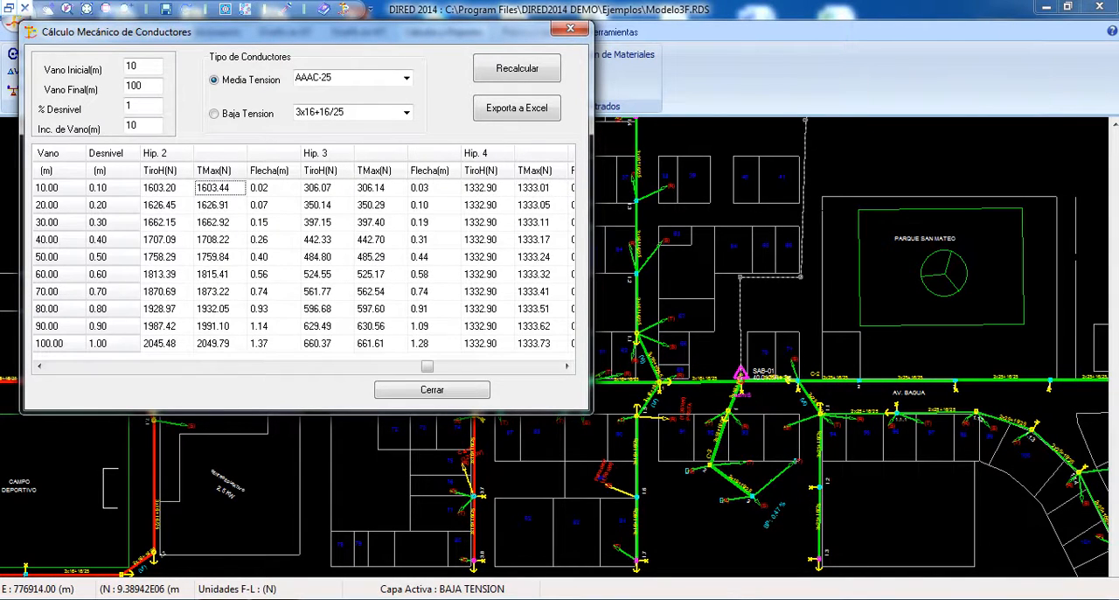
pyautogui.press('Left')
pyautogui.press('Left')
pyautogui.press('Left')
pyautogui.press('Left')
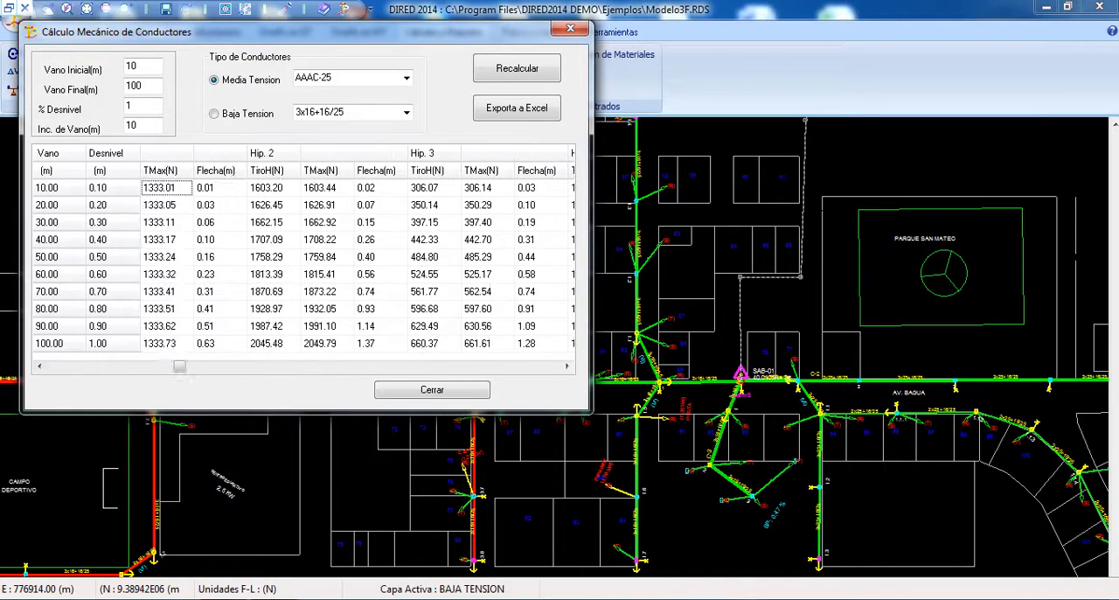
pyautogui.press('Right')
pyautogui.press('Right')
pyautogui.press('Right')
pyautogui.press('Right')
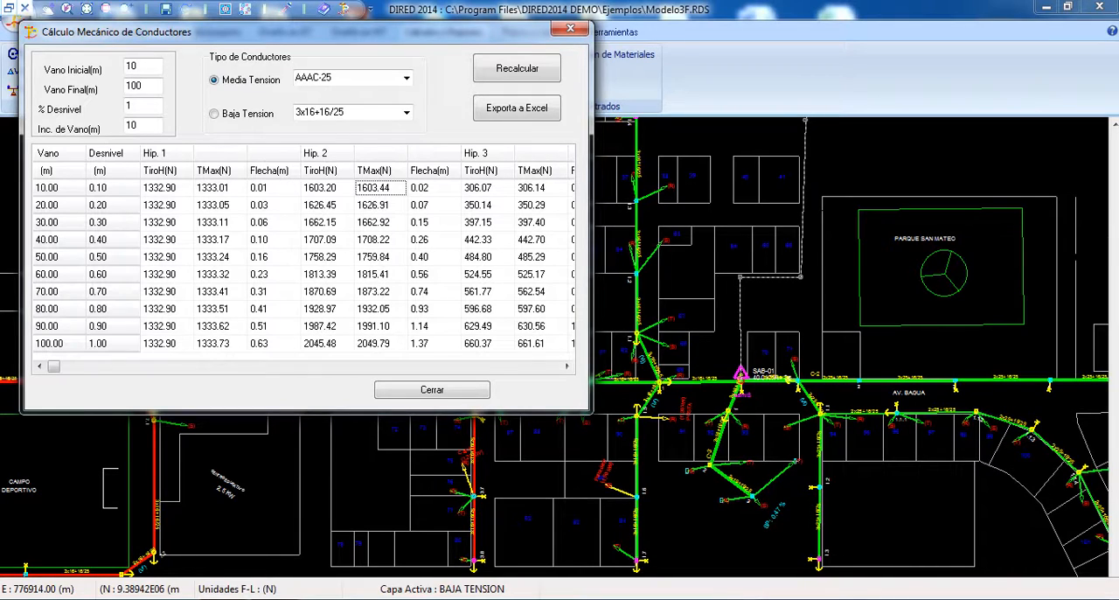
pyautogui.press('Right')
# Step: Examine the horizontal tension, maximum tension and sag columns of hypothesis 3 for the shortest spans
pyautogui.click(487, 188)
pyautogui.press('Down')
pyautogui.press('Down')
pyautogui.press('Up')
pyautogui.press('Up')
pyautogui.press('Right')
pyautogui.press('Right')
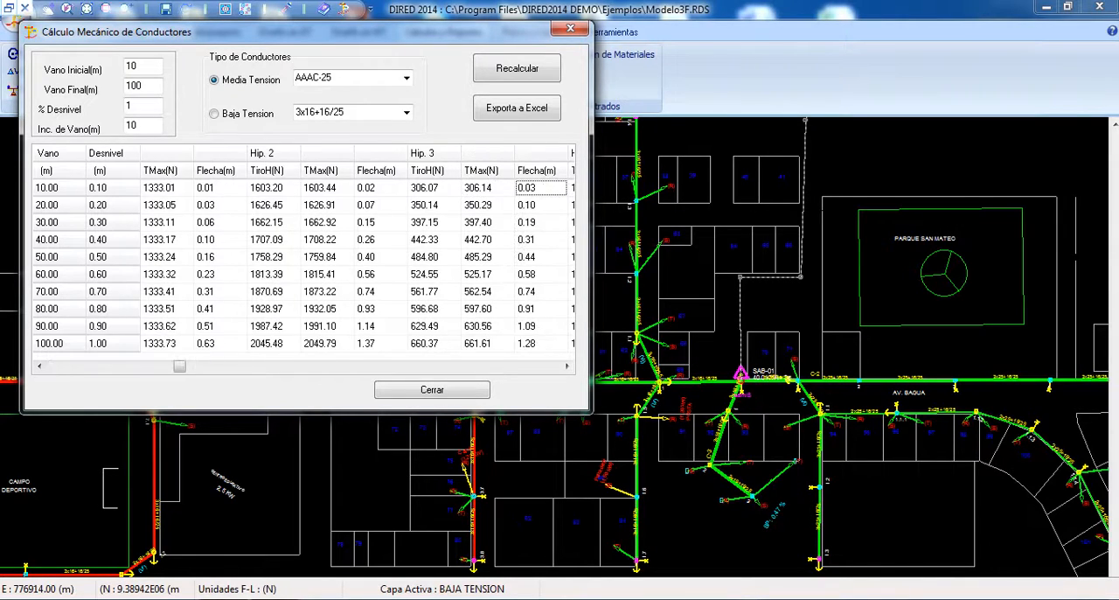
pyautogui.press('Right')
pyautogui.press('Left')
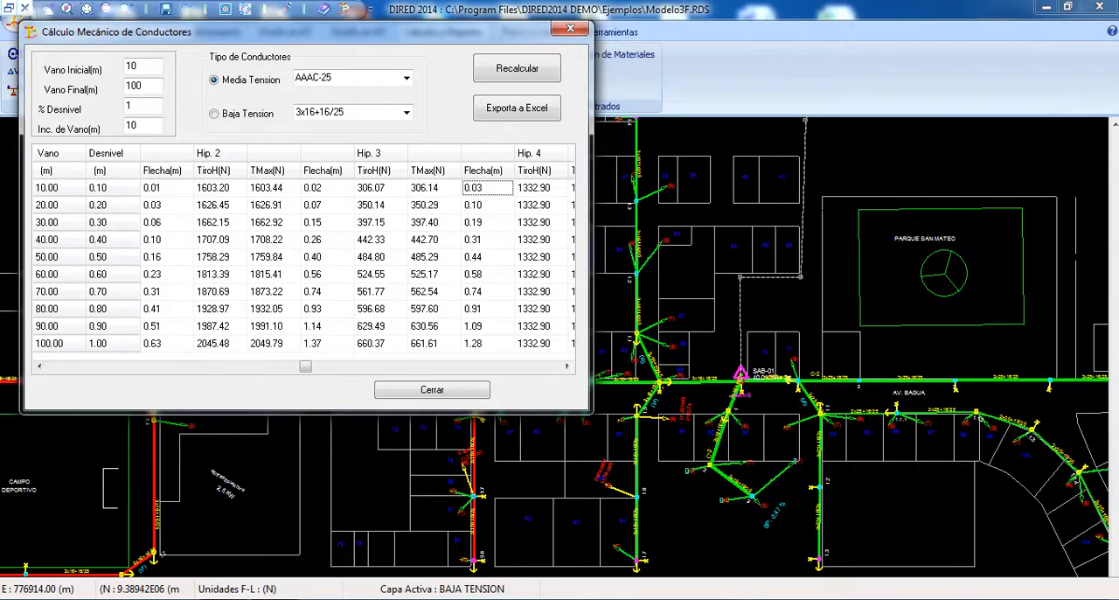
# Step: Compare the hypothesis 3 sag with the hypothesis 1 and 2 values in the 10 m span row
pyautogui.press('Left')
pyautogui.press('Left')
pyautogui.press('Left')
pyautogui.press('Left')
pyautogui.press('Left')
pyautogui.press('Left')
pyautogui.press('Left')
pyautogui.press('Left')
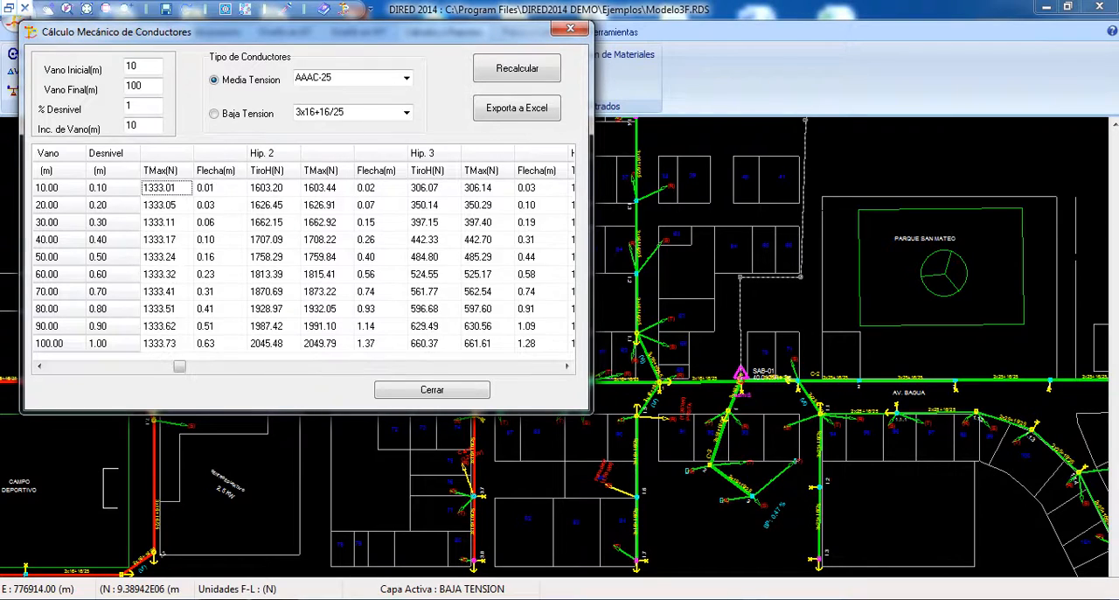
pyautogui.press('Right')
pyautogui.press('Right')
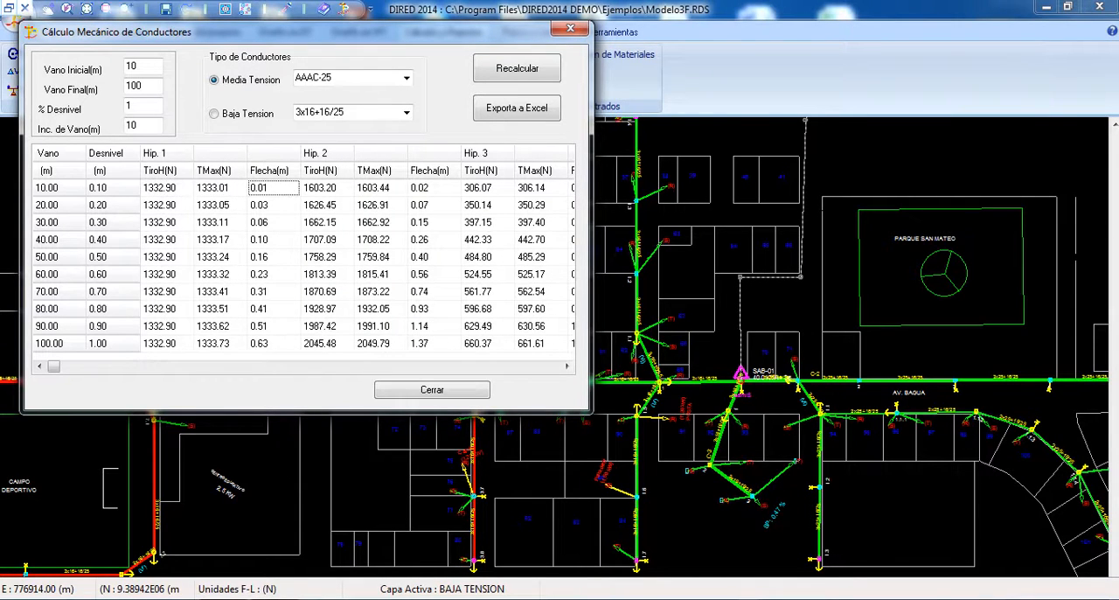
pyautogui.press('Right')
pyautogui.press('Right')
pyautogui.press('Right')
pyautogui.press('Right')
pyautogui.press('Right')
pyautogui.press('Right')
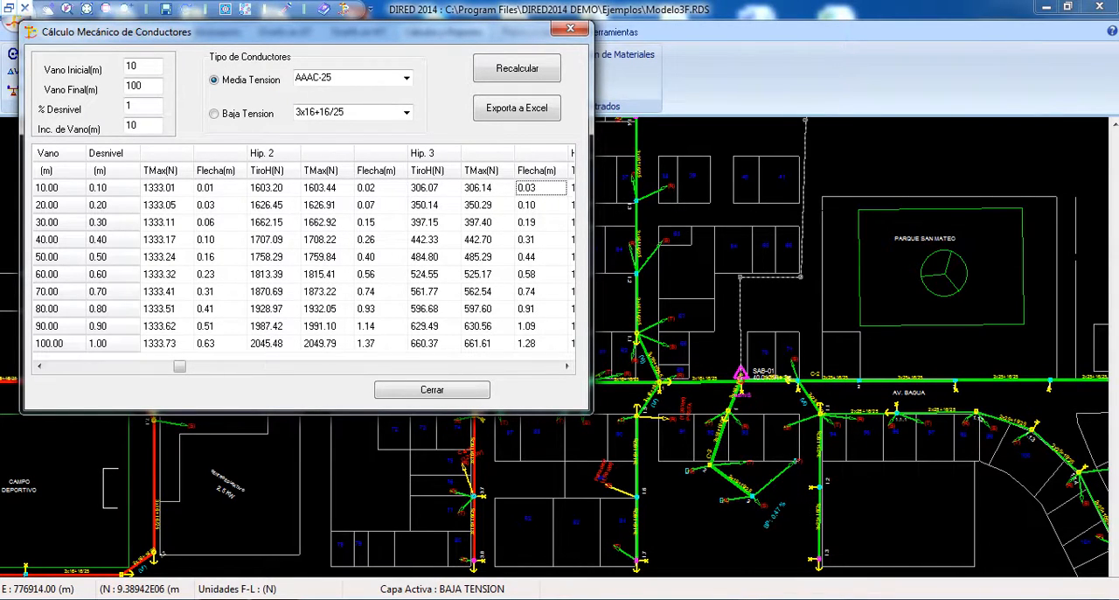
# Step: Compare the tensions and sags in the 20 m span row across hypotheses 1, 2 and 3
pyautogui.press('Down')
pyautogui.press('Left')
pyautogui.press('Left')
pyautogui.press('Left')
pyautogui.press('Right')
pyautogui.press('Left')
pyautogui.press('Left')
pyautogui.press('Left')
pyautogui.press('Right')
pyautogui.press('Right')
pyautogui.press('Right')
pyautogui.press('Right')
pyautogui.press('Right')
pyautogui.press('Left')
pyautogui.press('Left')
pyautogui.press('Left')
pyautogui.press('Left')
pyautogui.press('Left')
pyautogui.press('Left')
pyautogui.press('Left')
pyautogui.press('Left')
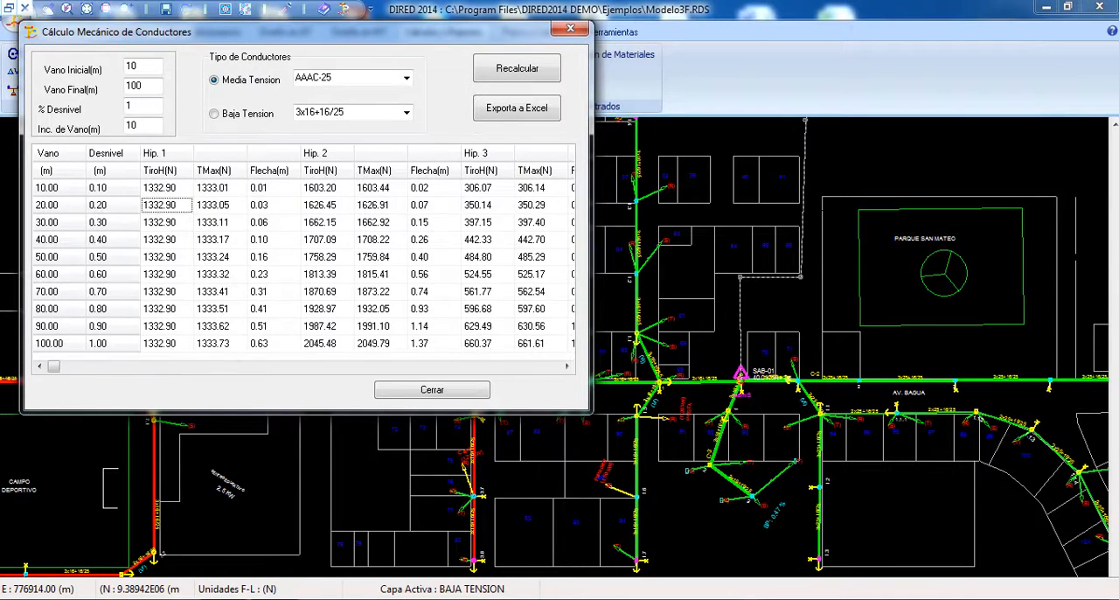
pyautogui.press('Right')
pyautogui.press('Right')
pyautogui.press('Right')
# Step: Examine how tensions and sags vary across the hypotheses for different spans, ending at the 60 m row's hypothesis 3 sag
pyautogui.press('Up')
pyautogui.press('Down')
pyautogui.press('pagedown')
pyautogui.press('Up')
pyautogui.press('pageup')
pyautogui.press('pageup')
pyautogui.press('Down')
pyautogui.press('Down')
pyautogui.press('Down')
pyautogui.press('Down')
pyautogui.press('Down')
pyautogui.press('Down')
pyautogui.press('Down')
pyautogui.press('Down')
pyautogui.press('Down')
pyautogui.press('Up')
pyautogui.press('Up')
pyautogui.press('Up')
pyautogui.press('Up')
pyautogui.press('Up')
pyautogui.press('Up')
pyautogui.press('Right')
pyautogui.press('Down')
pyautogui.press('Down')
pyautogui.press('Left')
pyautogui.press('Left')
pyautogui.press('Left')
pyautogui.press('Left')
pyautogui.press('Right')
pyautogui.press('Right')
pyautogui.press('Right')
pyautogui.press('Right')
pyautogui.press('Right')
pyautogui.press('Right')
pyautogui.press('Right')
pyautogui.press('Right')
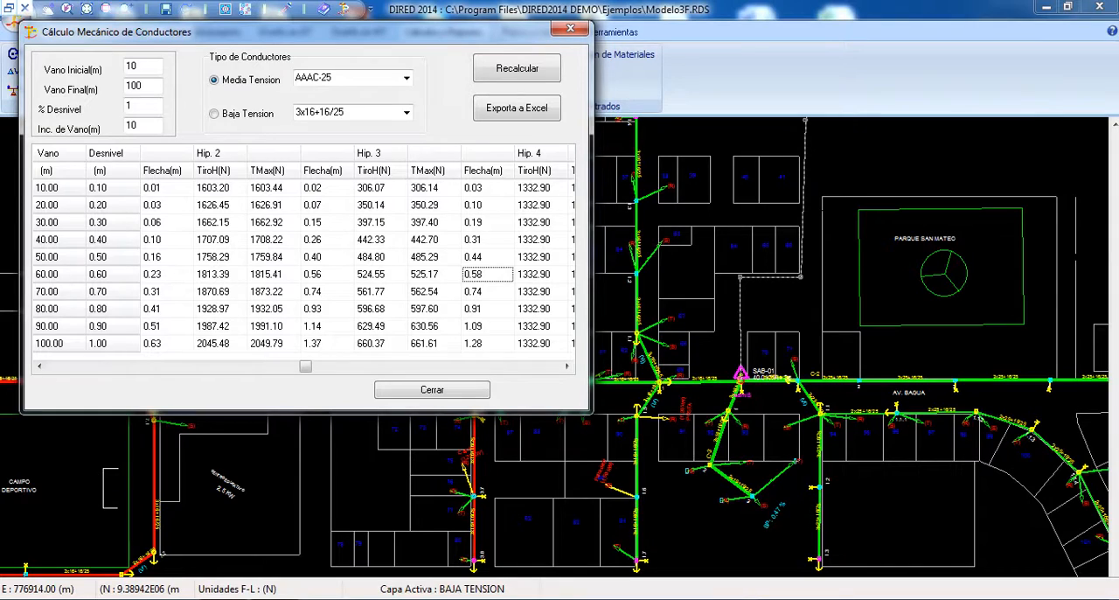
# Step: Compare tensions and sags across hypotheses 1 to 3 in the 80 and 90 m span rows, and close the calculation
pyautogui.press('Left')
pyautogui.press('Down')
pyautogui.press('Down')
pyautogui.press('Down')
pyautogui.press('Right')
pyautogui.press('Up')
pyautogui.press('Left')
pyautogui.press('Left')
pyautogui.press('Left')
pyautogui.press('Left')
pyautogui.press('Left')
pyautogui.press('Left')
pyautogui.press('Left')
pyautogui.press('Left')
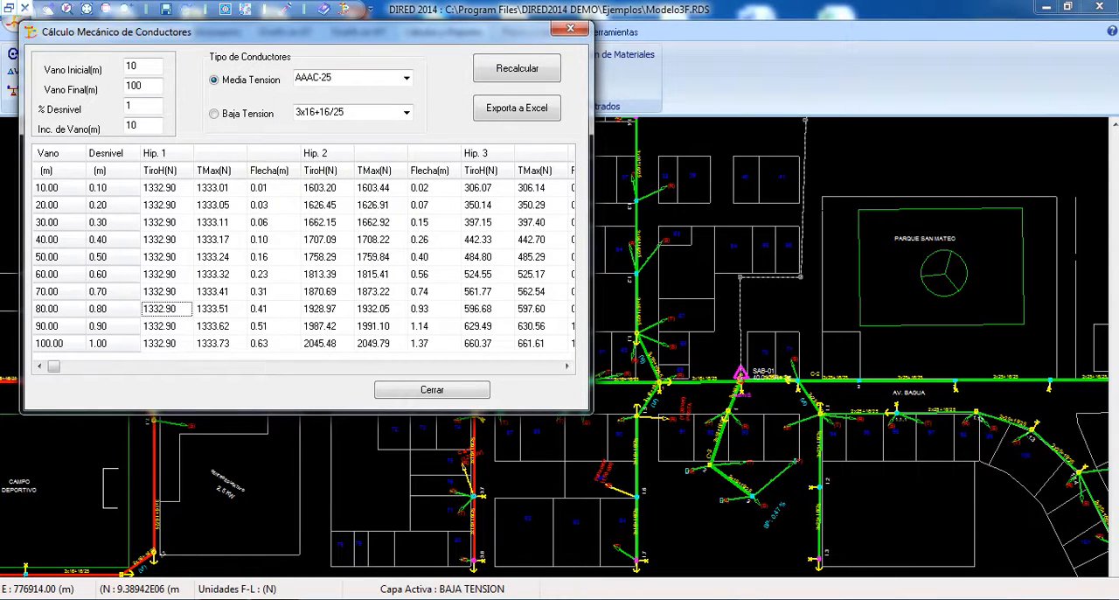
pyautogui.press('Right')
pyautogui.press('Right')
pyautogui.press('Right')
pyautogui.press('Right')
pyautogui.press('Right')
pyautogui.press('Right')
pyautogui.press('Right')
pyautogui.press('Right')
pyautogui.press('Down')
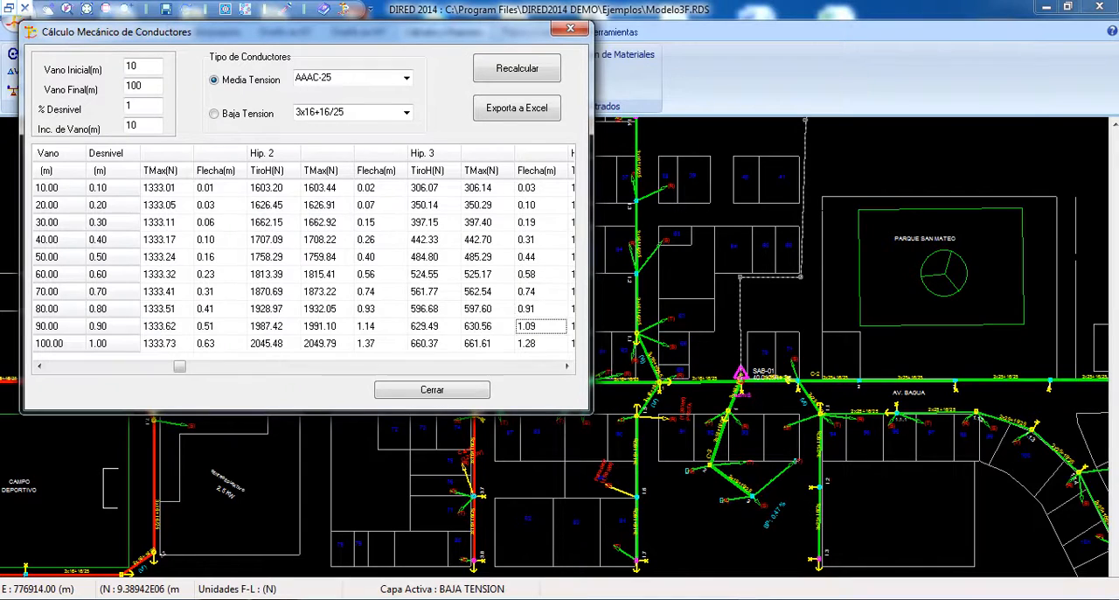
pyautogui.press('Up')
pyautogui.press('Down')
pyautogui.press('Up')
pyautogui.press('Down')
pyautogui.press('Left')
pyautogui.press('Left')
pyautogui.press('Left')
pyautogui.press('Left')
pyautogui.press('Left')
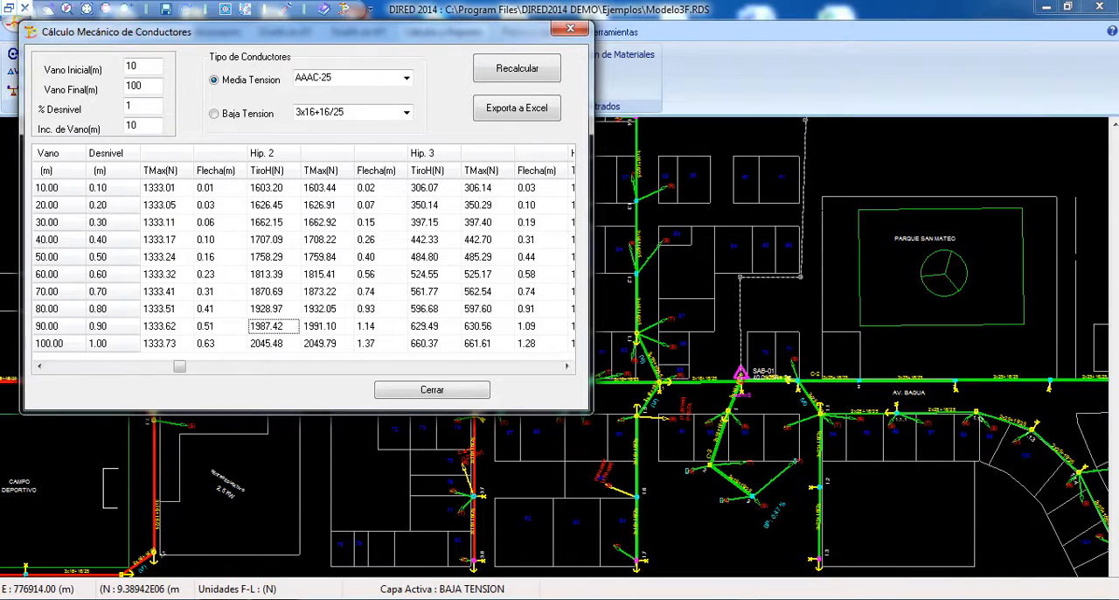
pyautogui.press('Right')
pyautogui.click(432, 390)
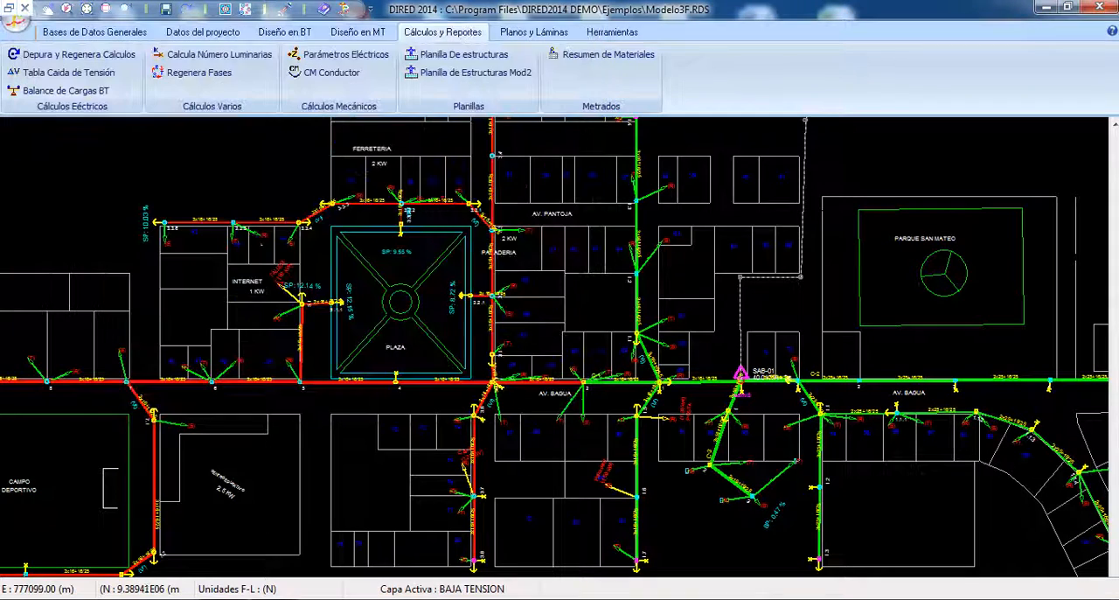
# Step: Set the project's force unit to Kg (Kilogramos) and close the force and length units dialog
pyautogui.click(285, 33)
pyautogui.click(203, 32)
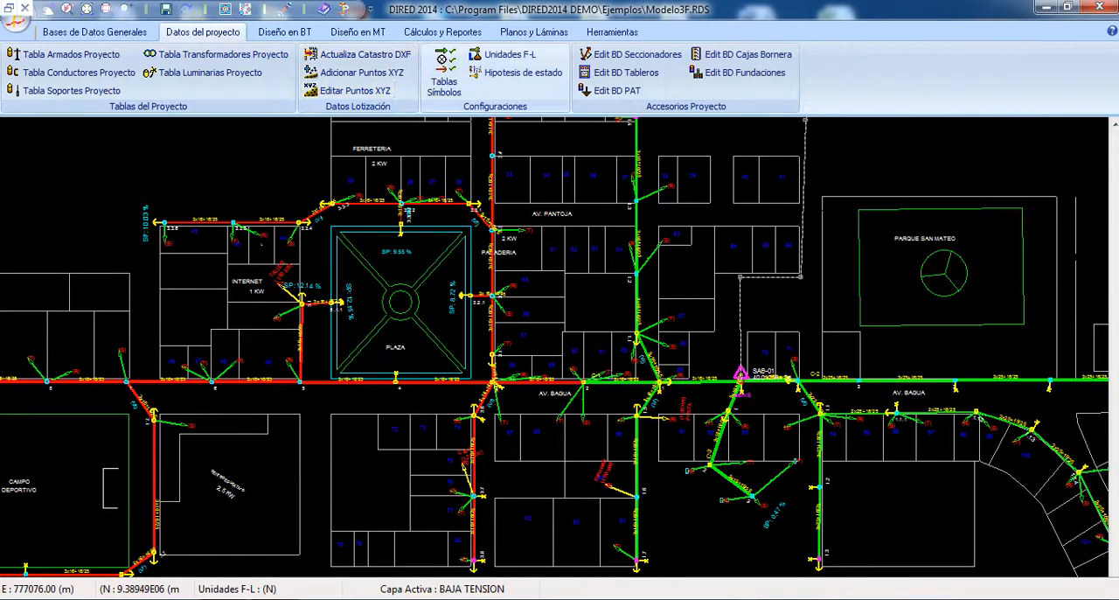
pyautogui.click(507, 54)
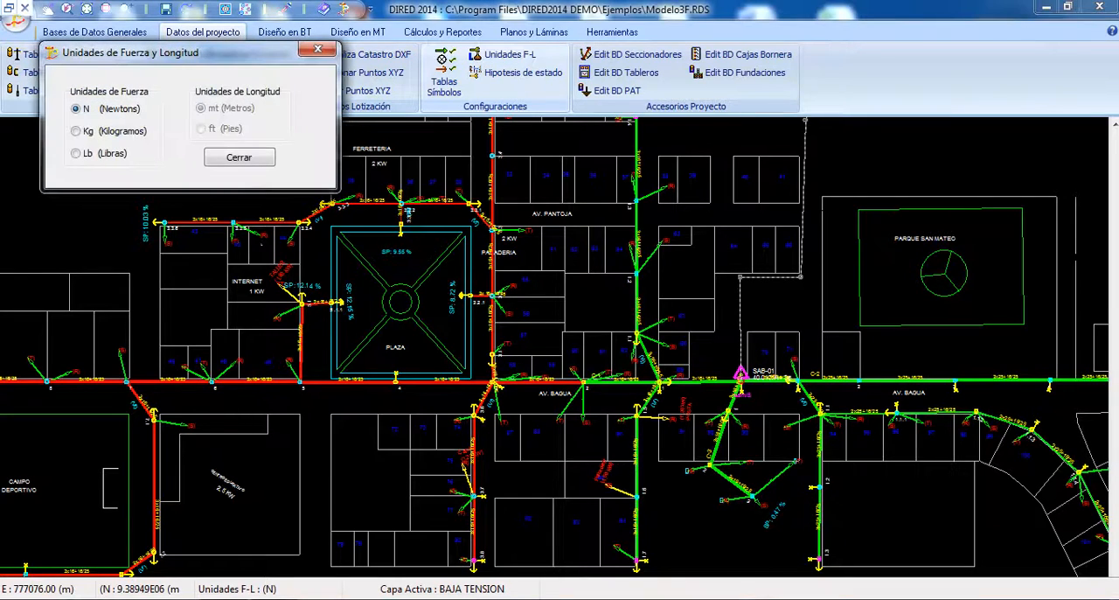
pyautogui.click(76, 131)
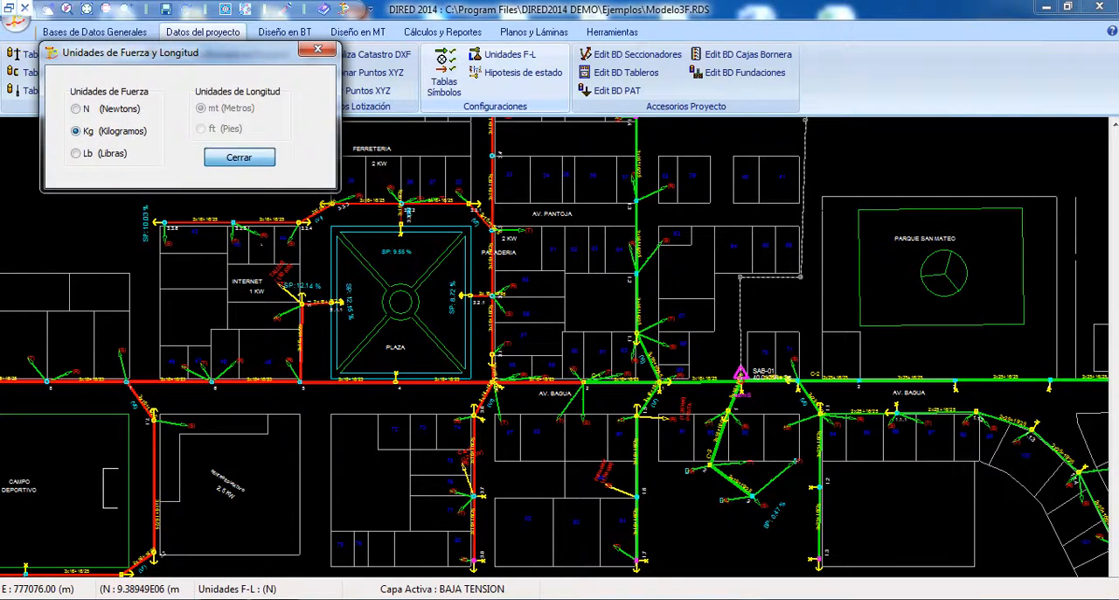
pyautogui.click(239, 158)
# Step: Reopen the mechanical conductor calculation and recalculate the medium-voltage AAAC-25 table with tensions in kilograms
pyautogui.click(442, 31)
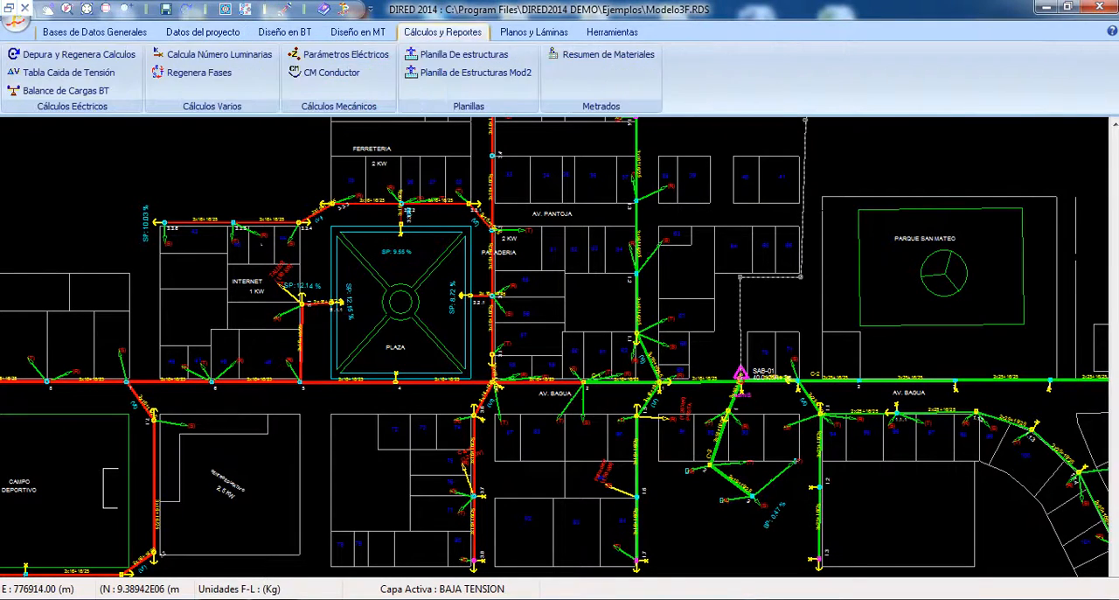
pyautogui.click(330, 72)
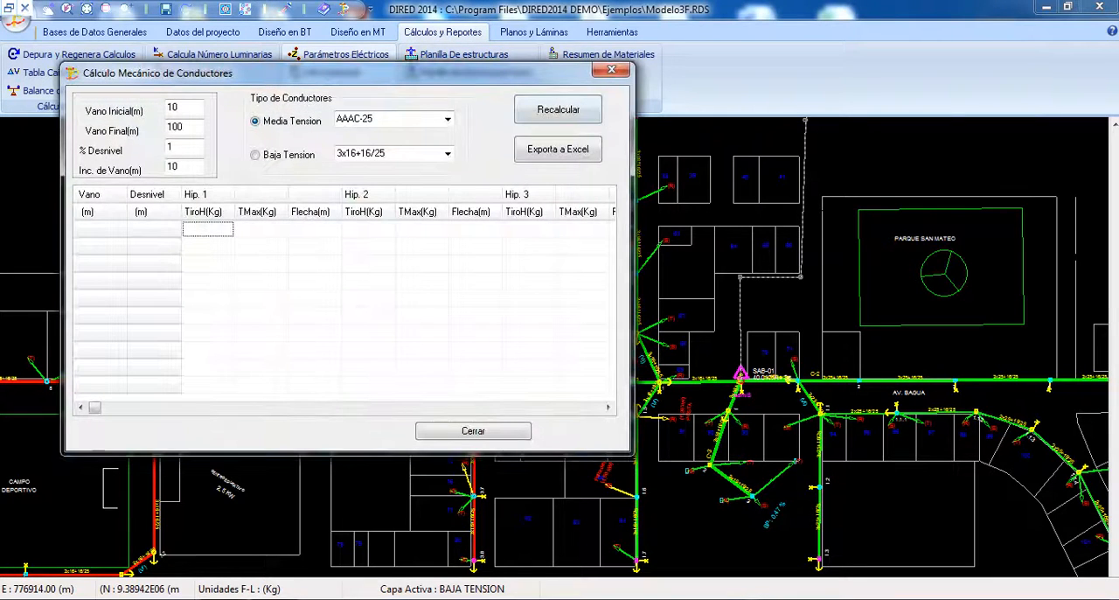
pyautogui.click(558, 109)
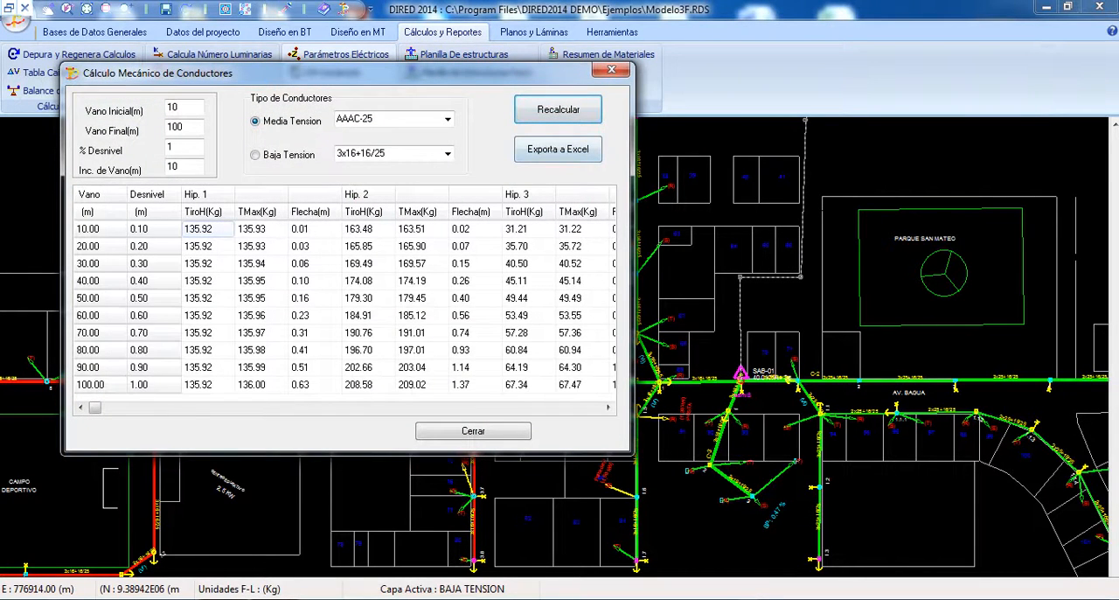
pyautogui.press('Tab')
pyautogui.press('Tab')
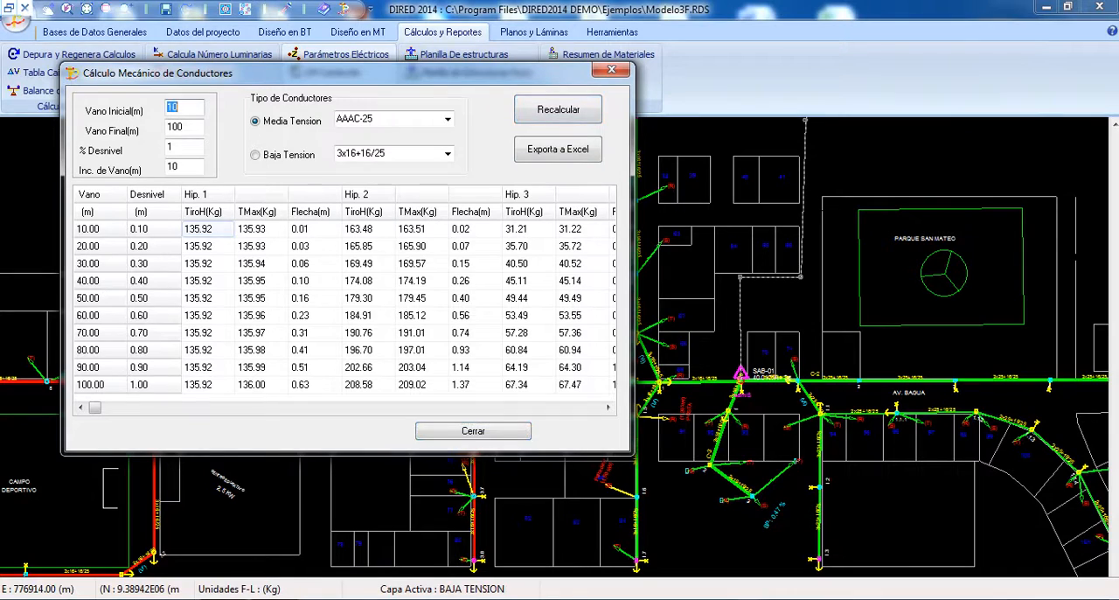
pyautogui.click(368, 263)
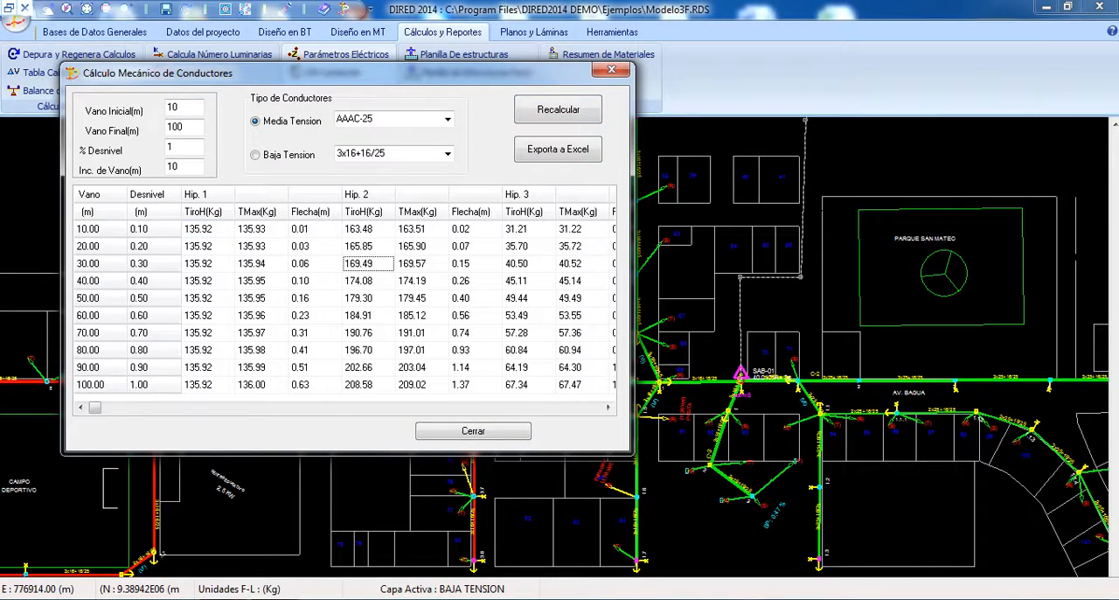
# Step: Examine the tensions in kilograms and the sags under hypotheses 2 and 3, moving from the 30 m to the 70 m span row
pyautogui.press('Down')
pyautogui.press('Down')
pyautogui.press('Down')
pyautogui.press('Down')
pyautogui.press('Right')
pyautogui.press('Right')
pyautogui.press('Right')
pyautogui.press('Right')
pyautogui.press('Right')
pyautogui.press('Left')
pyautogui.press('Left')
pyautogui.press('Right')
pyautogui.press('Right')
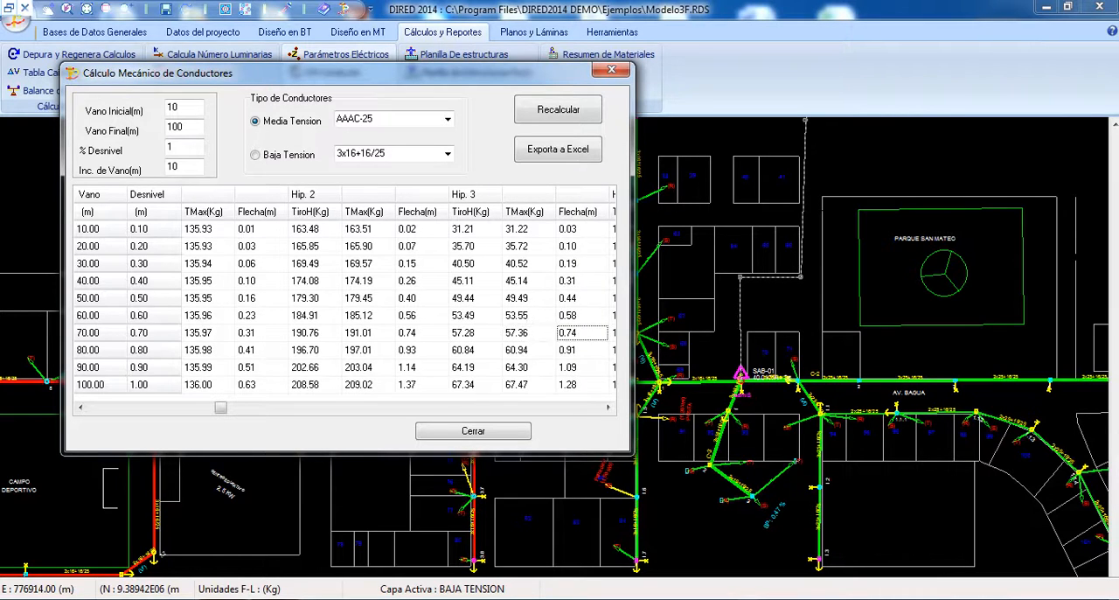
# Step: Compare the hypothesis 3 sags of the shorter and longer spans, ending at the 100 m row
pyautogui.press('Up')
pyautogui.press('Up')
pyautogui.press('Up')
pyautogui.press('Up')
pyautogui.press('Down')
pyautogui.press('Down')
pyautogui.press('Down')
pyautogui.press('Down')
pyautogui.press('Down')
pyautogui.press('Down')
pyautogui.press('Down')
# Step: Compare the tensions and sags of hypotheses 1 to 3 within the 100 m span row
pyautogui.press('Left')
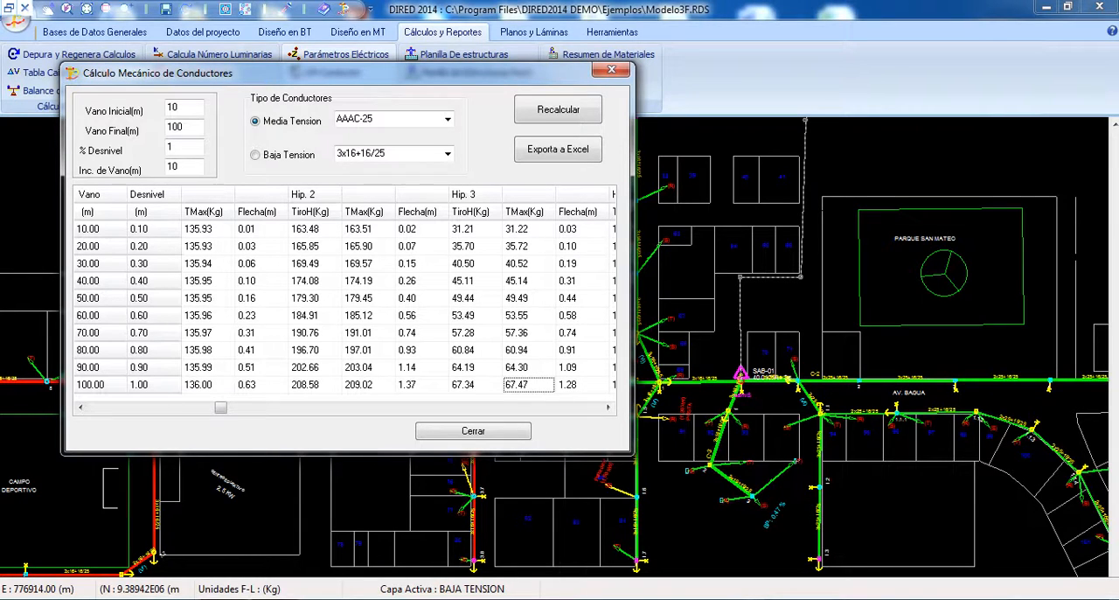
pyautogui.press('Left')
pyautogui.press('Left')
pyautogui.press('Left')
pyautogui.press('Left')
pyautogui.press('Left')
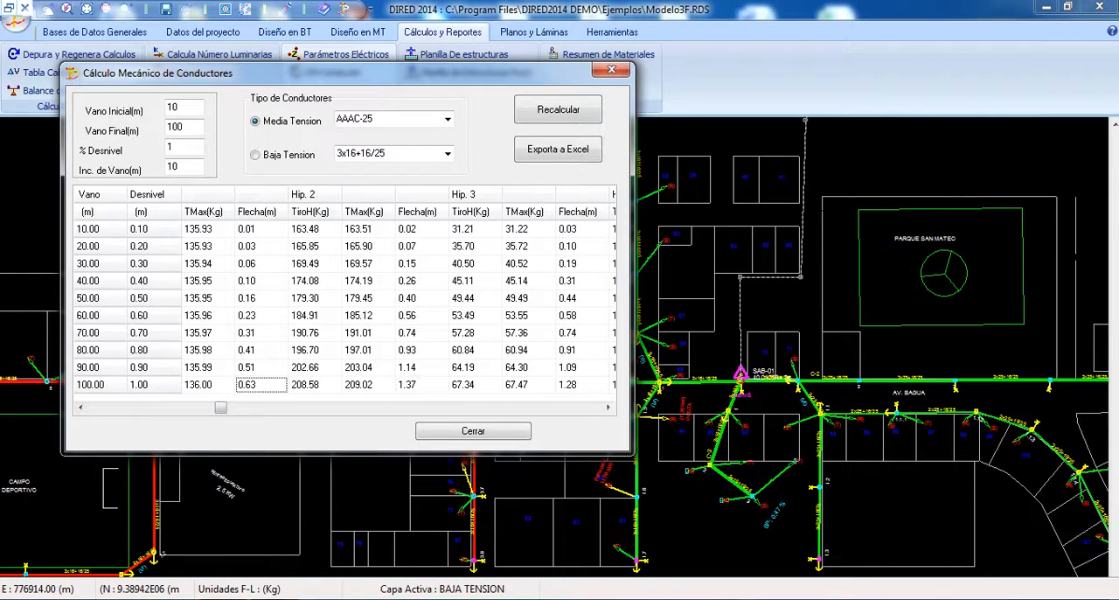
pyautogui.press('Right')
pyautogui.press('Left')
pyautogui.press('Left')
pyautogui.press('Left')
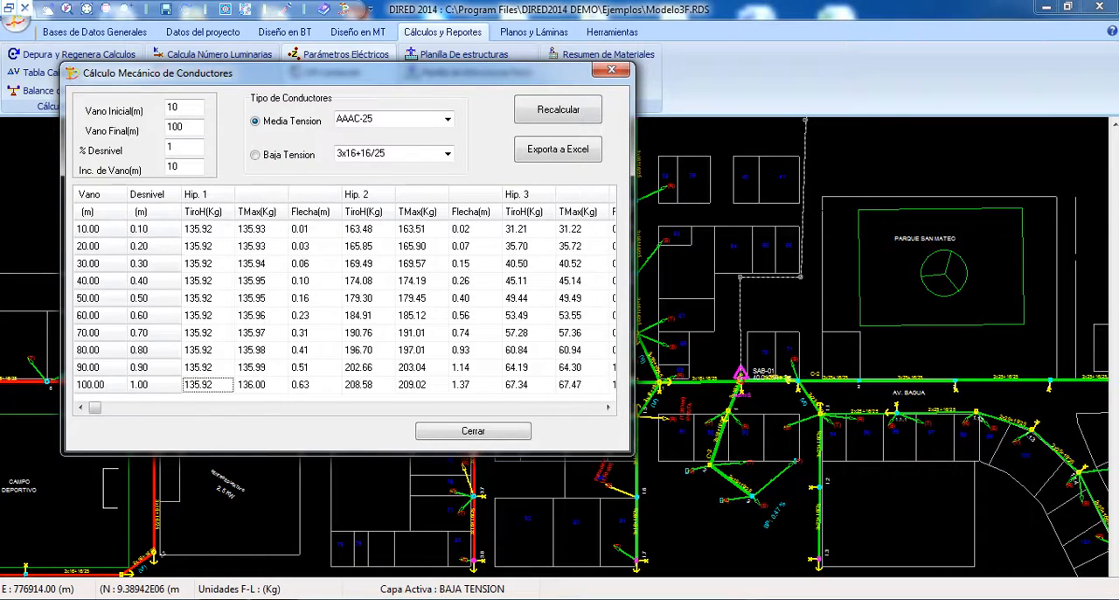
pyautogui.press('Right')
pyautogui.press('Right')
pyautogui.press('Right')
pyautogui.press('Right')
pyautogui.press('Right')
pyautogui.press('Right')
pyautogui.press('Right')
pyautogui.press('Right')
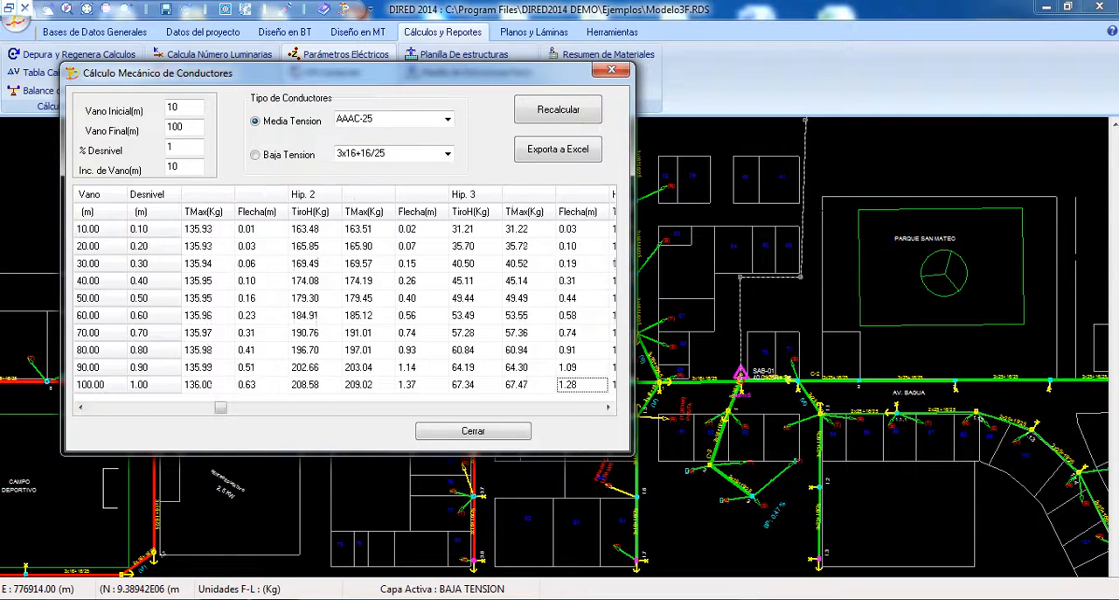
# Step: Review the 90 m span row from hypothesis 3 back to hypothesis 1, and switch to another open window
pyautogui.press('Right')
pyautogui.press('Up')
pyautogui.press('Left')
pyautogui.press('Left')
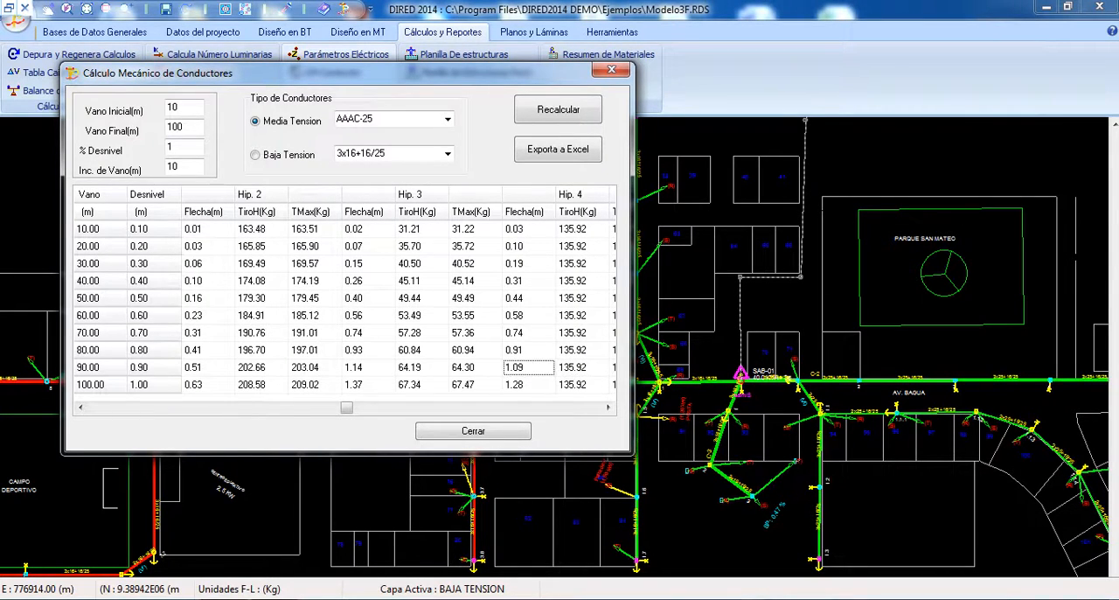
pyautogui.press('Left')
pyautogui.press('Left')
pyautogui.press('Left')
pyautogui.press('Left')
pyautogui.press('Left')
pyautogui.press('Left')
pyautogui.press('Up')
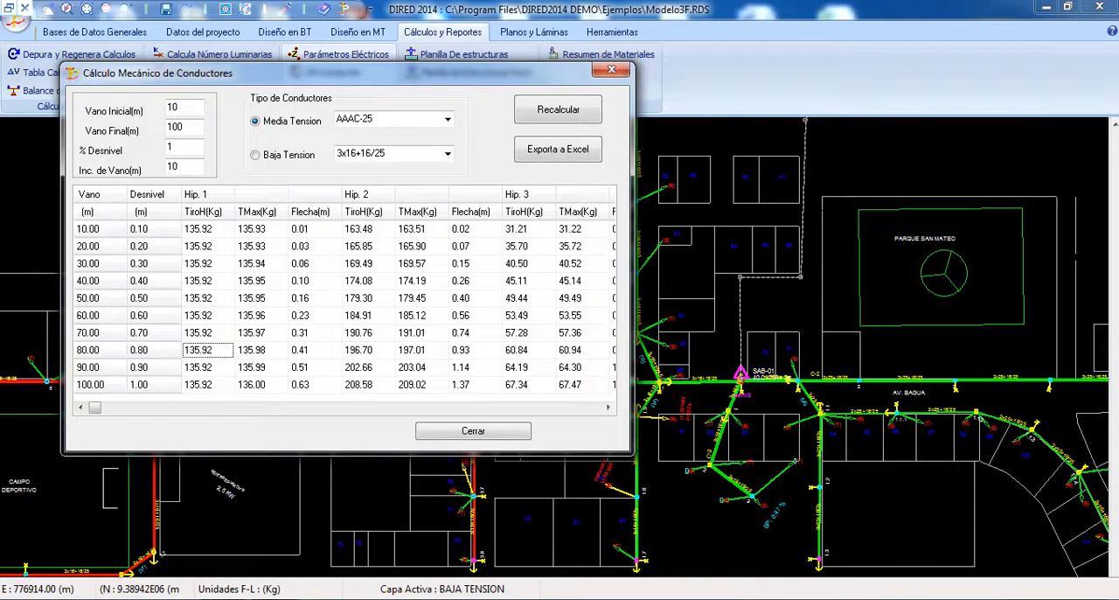
pyautogui.hotkey('alt', 'Tab')
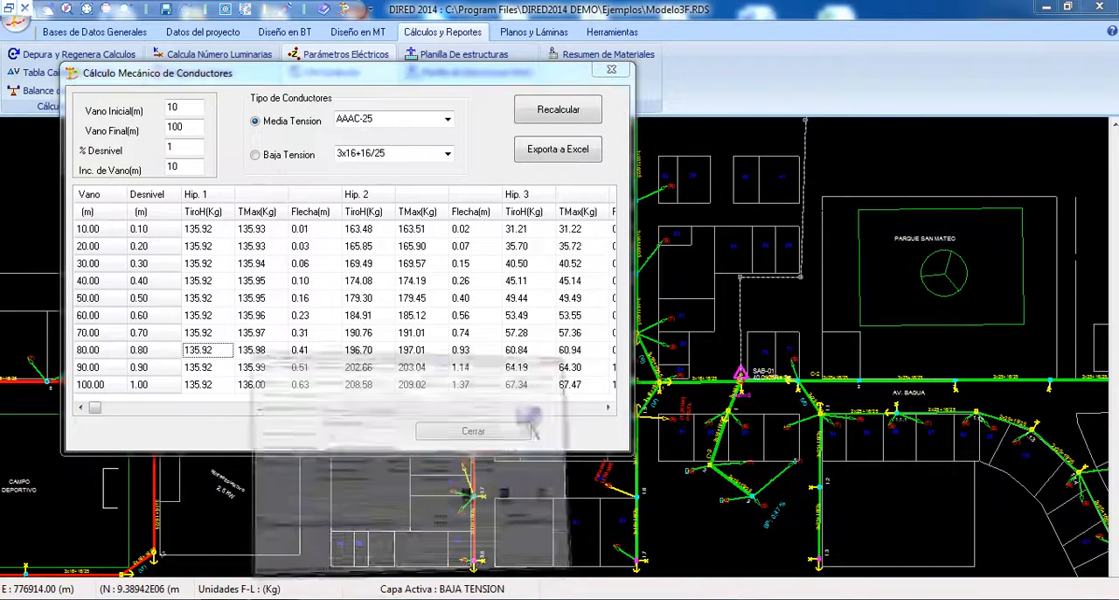